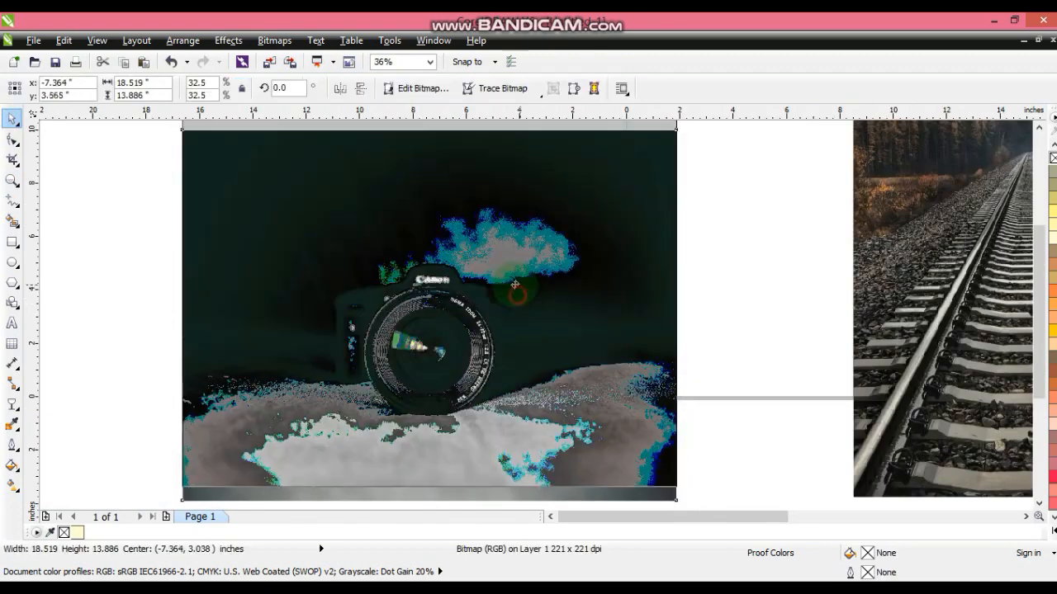
- Draw a circle about 4.25 in across over the camera lens
click(754, 315)
click(12, 180)
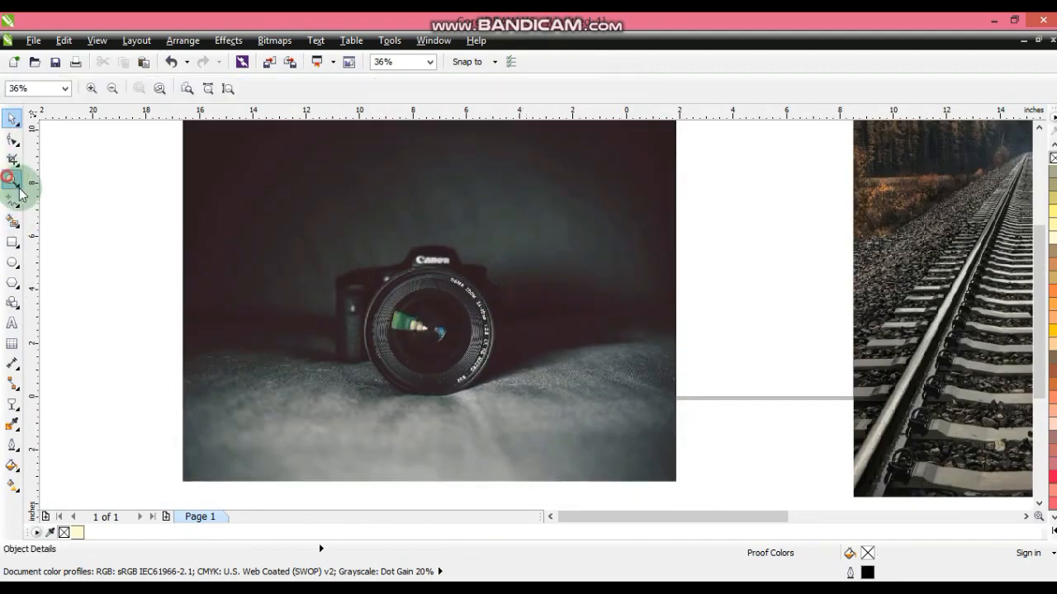
drag(335, 248, 608, 431)
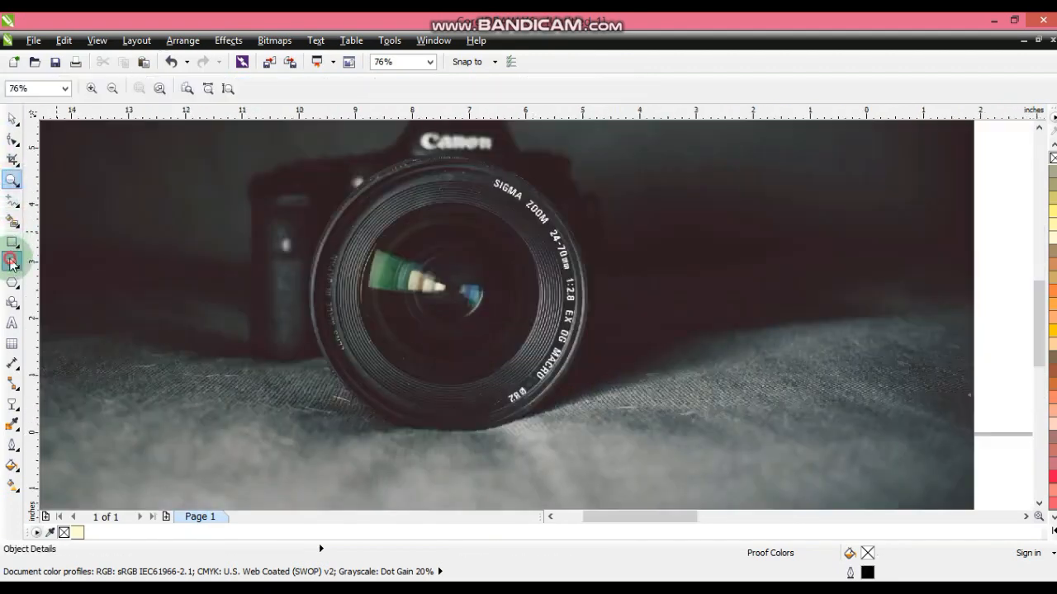
click(11, 262)
drag(324, 178, 511, 426)
- Fill the circle over the lens with white
click(13, 119)
click(1052, 518)
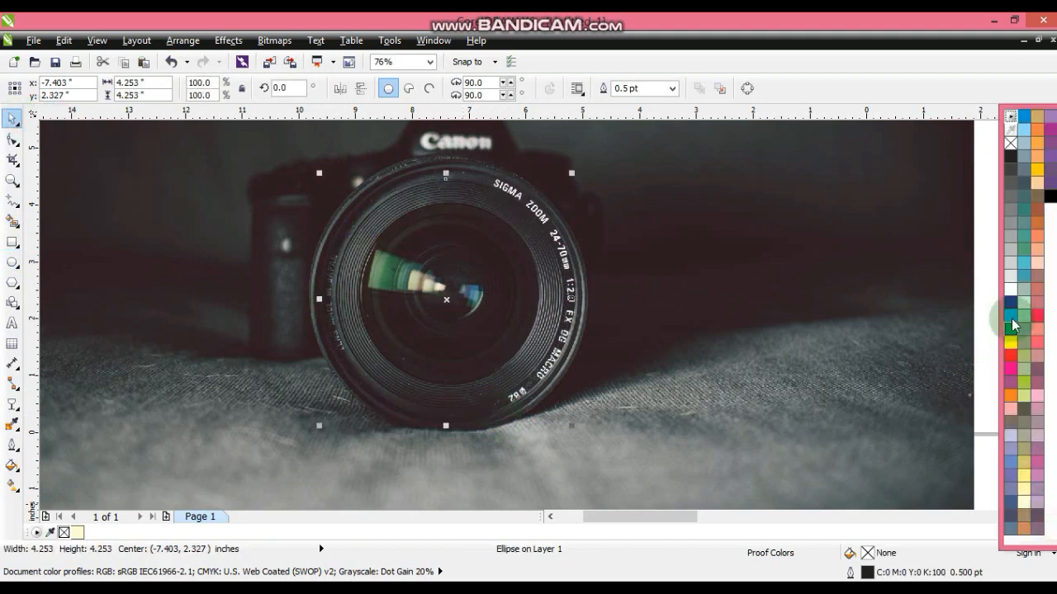
click(1011, 289)
- Enlarge the white circle to about 4.46 in so it fits inside the lens rim
drag(570, 171, 581, 163)
click(376, 391)
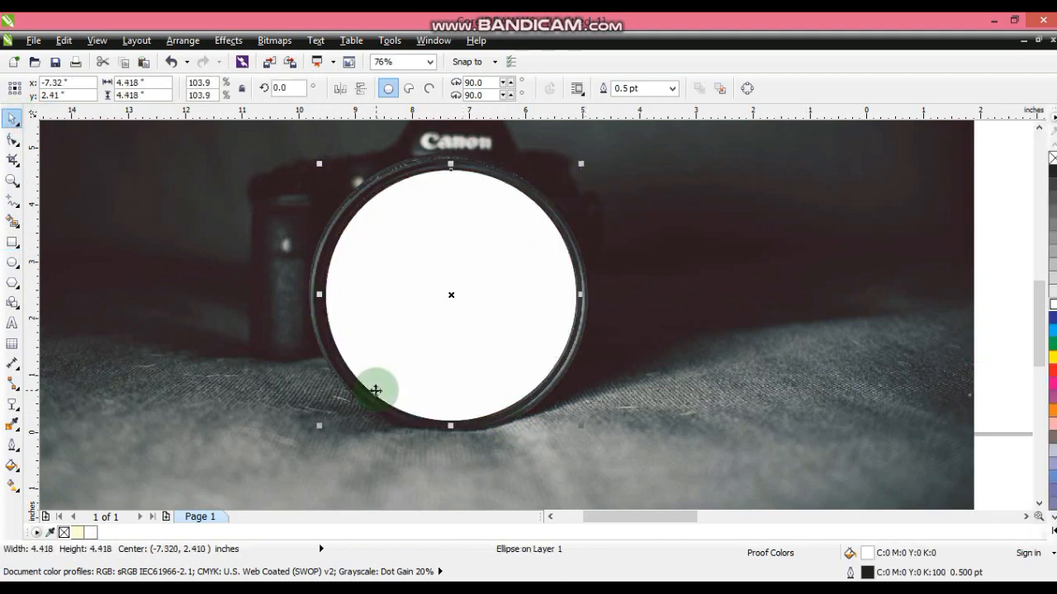
drag(321, 426, 322, 430)
key(ctrl+z)
click(412, 373)
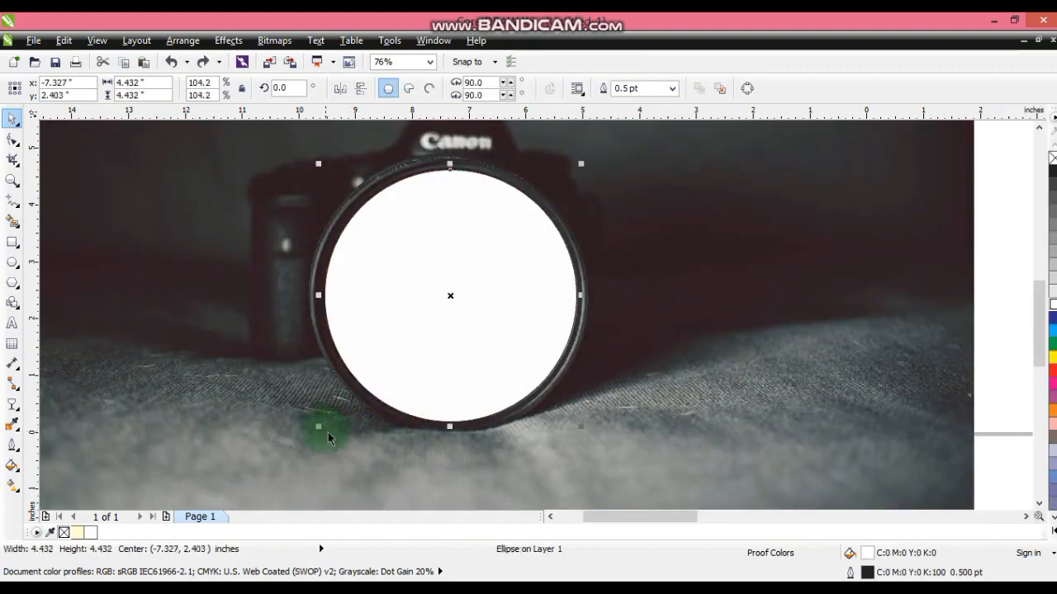
drag(578, 428, 579, 430)
click(695, 366)
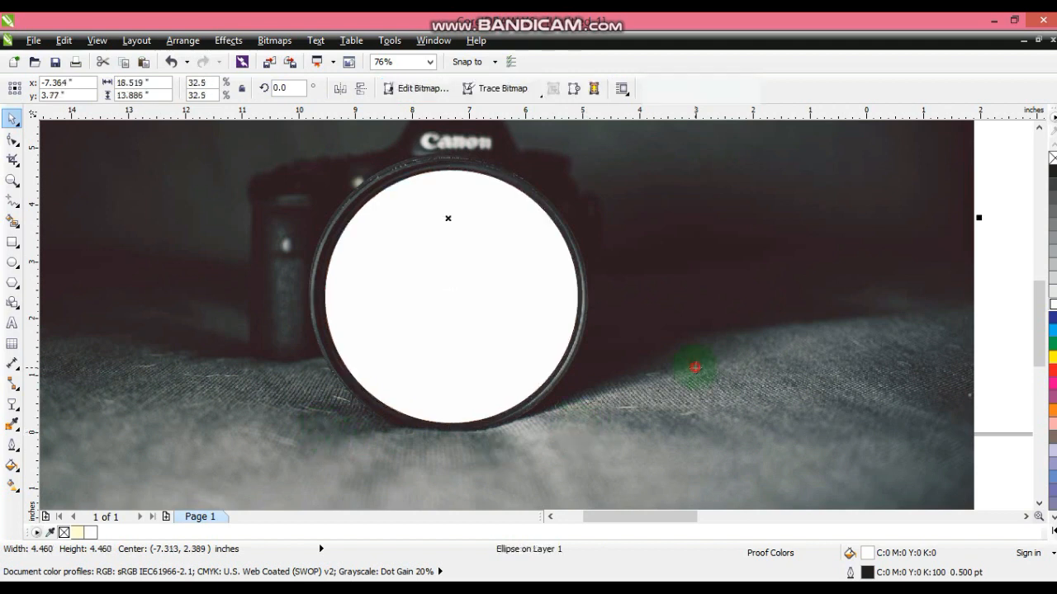
- Bring the railway photo to the front and place it over the camera lens, scaled to about 67%
scroll(684, 358, down, 2)
click(850, 365)
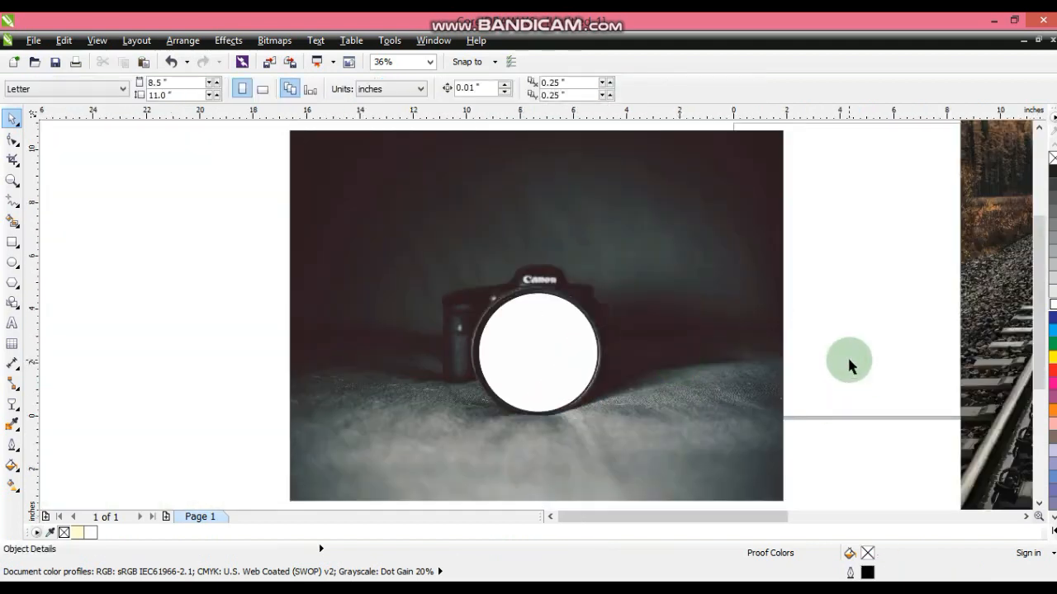
drag(962, 302, 92, 319)
drag(192, 234, 164, 307)
key(shift+Page_Up)
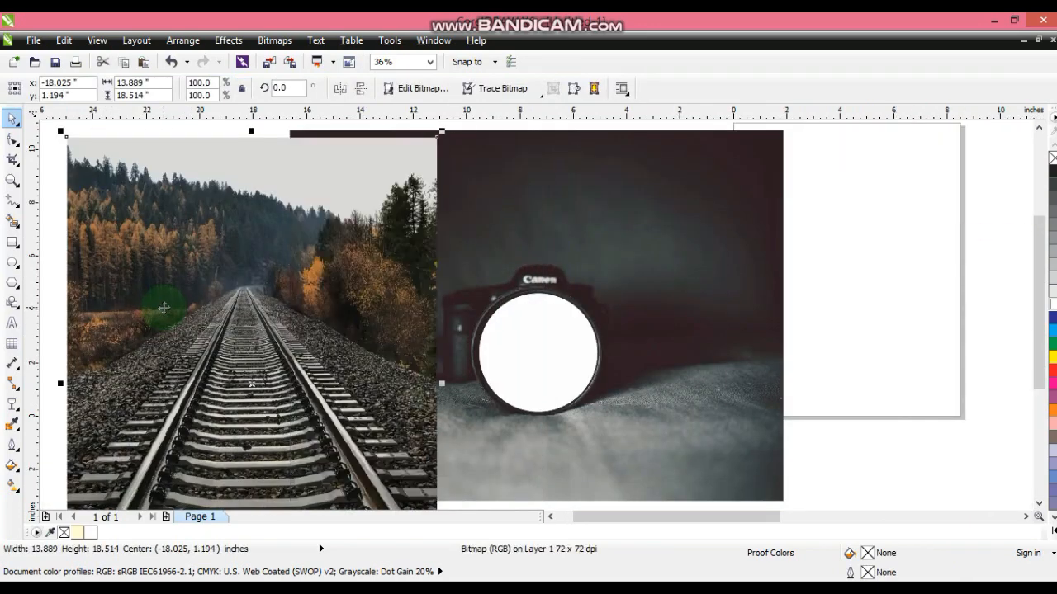
drag(441, 133, 381, 212)
drag(349, 269, 634, 297)
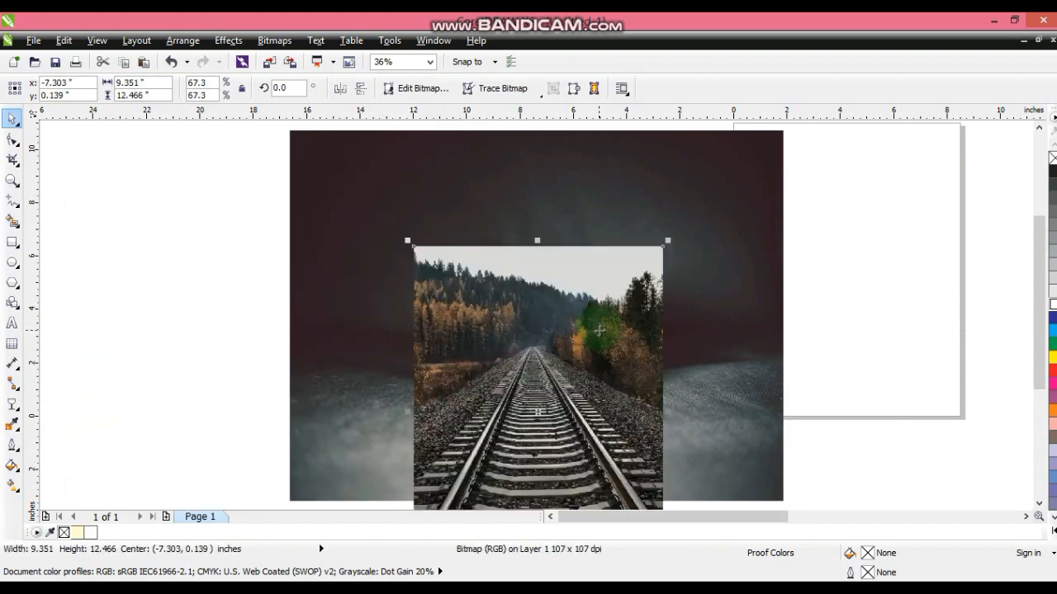
- Bring the lens circle in front of the railway photo and give it a white outline and no fill
drag(818, 272, 330, 440)
key(shift+Page_Up)
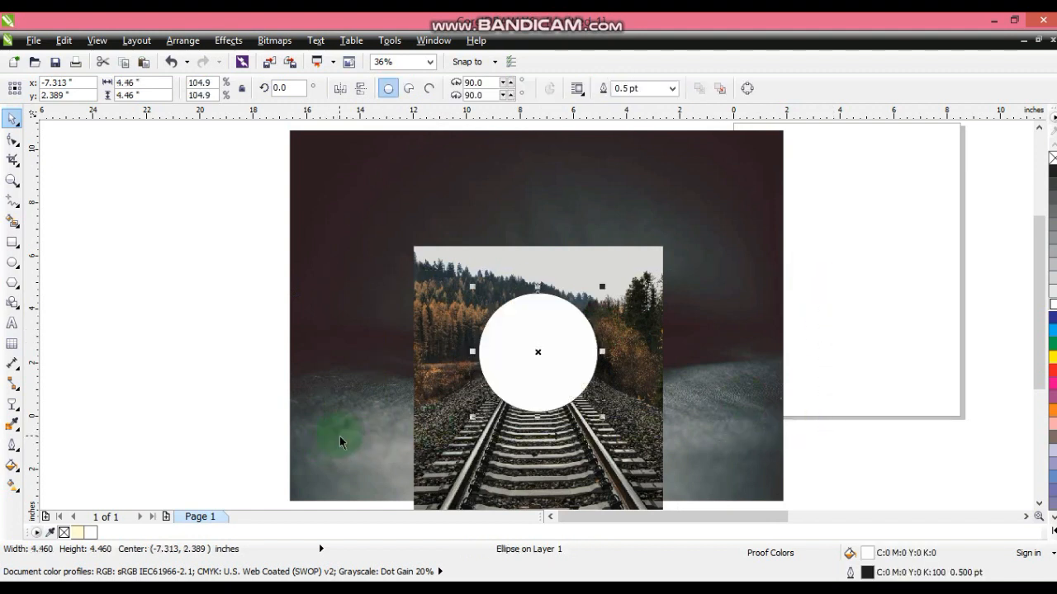
right_click(1052, 306)
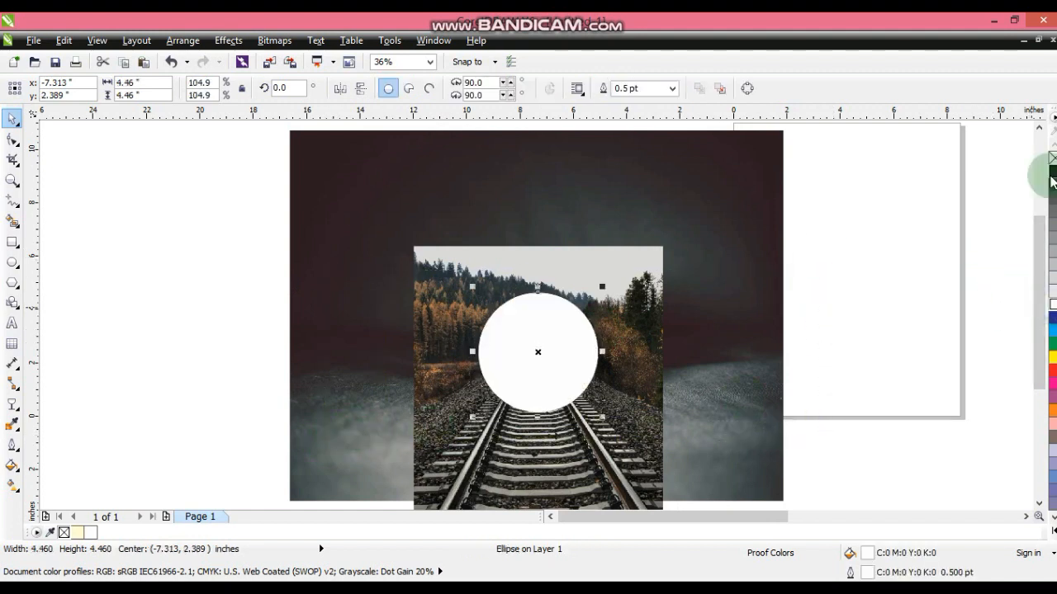
click(1052, 157)
key(Escape)
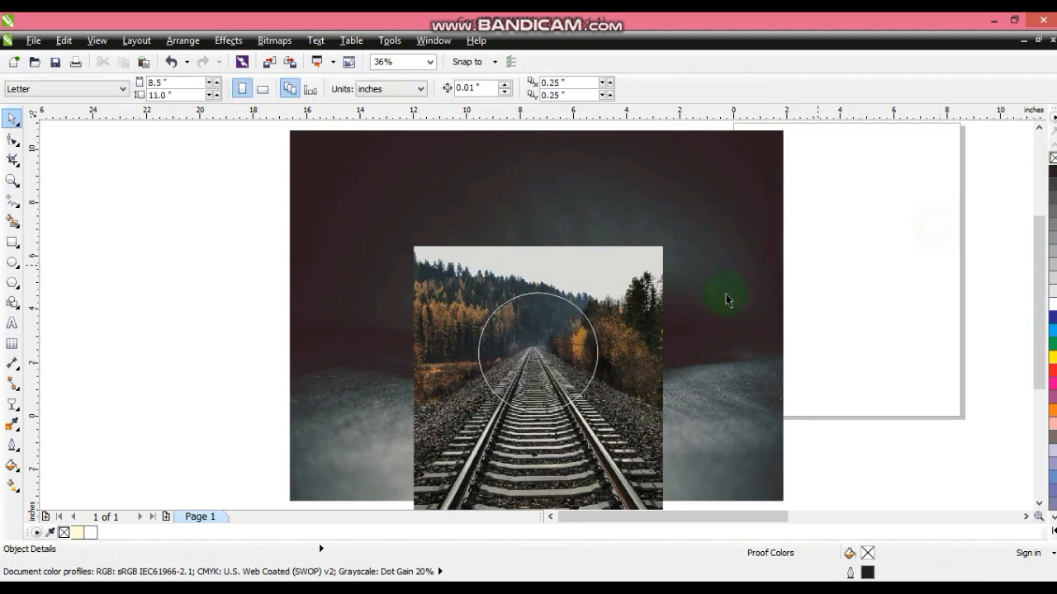
- Apply a uniform transparency of 58 to the railway photo so the camera shows through
click(623, 285)
click(13, 404)
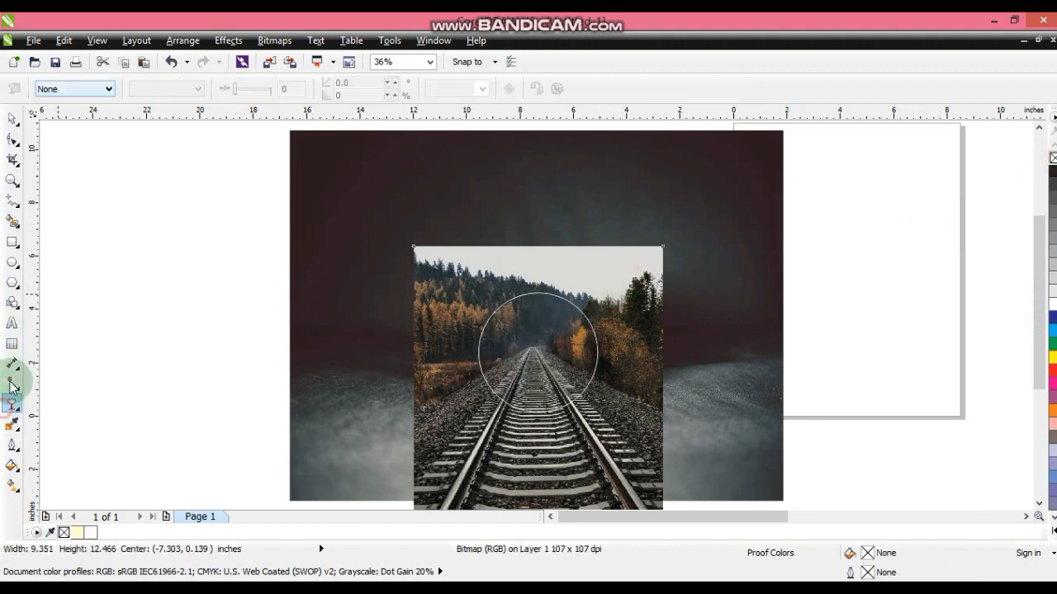
click(64, 89)
click(66, 112)
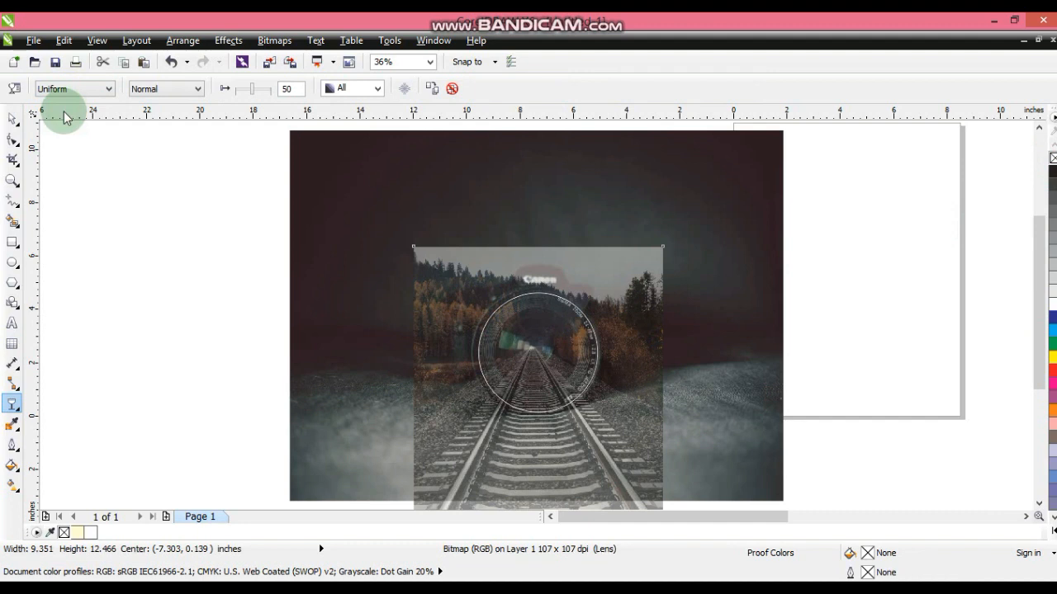
mouse_move(242, 89)
mouse_down()
mouse_move(266, 92)
mouse_move(258, 95)
mouse_up()
- Scale the railway photo down to about 53% around its center to fit the lens
click(12, 180)
click(88, 208)
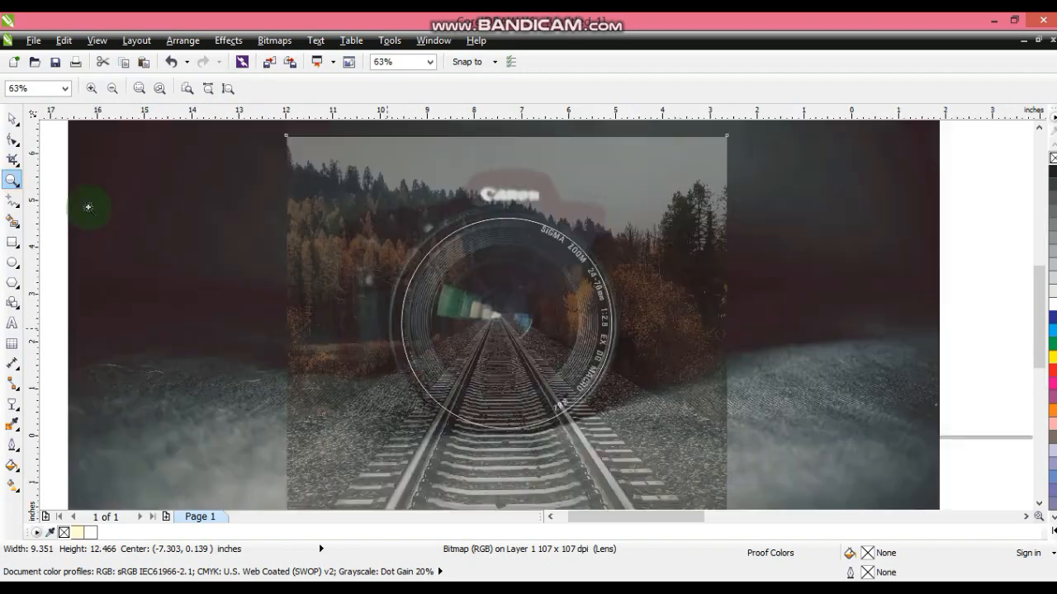
click(12, 119)
drag(731, 130, 686, 191)
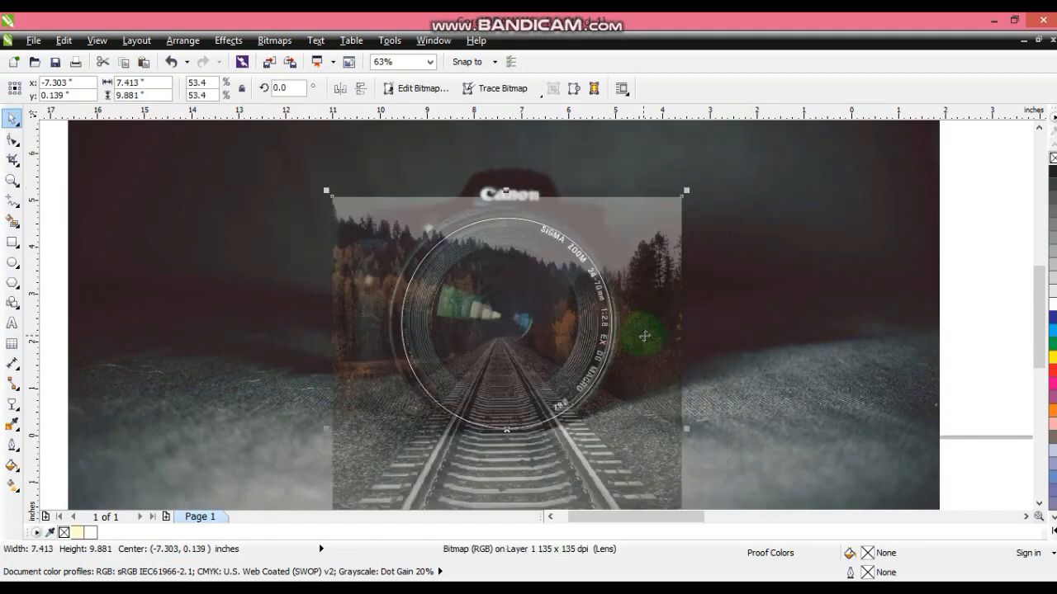
shift+click(761, 331)
click(957, 359)
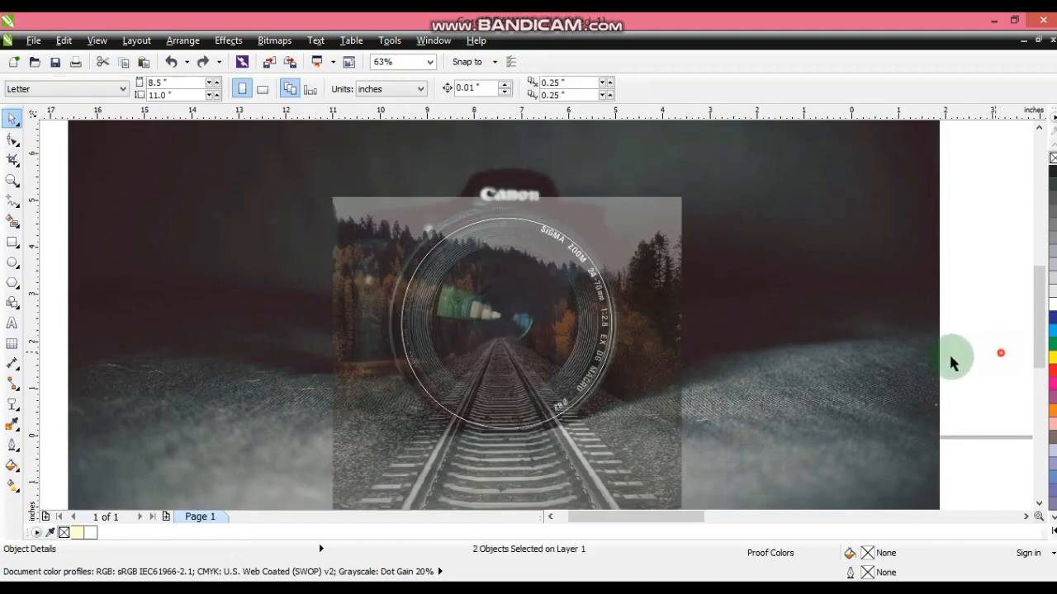
- Nudge the railway photo slightly to the right and remove its transparency
click(642, 426)
click(12, 403)
click(78, 88)
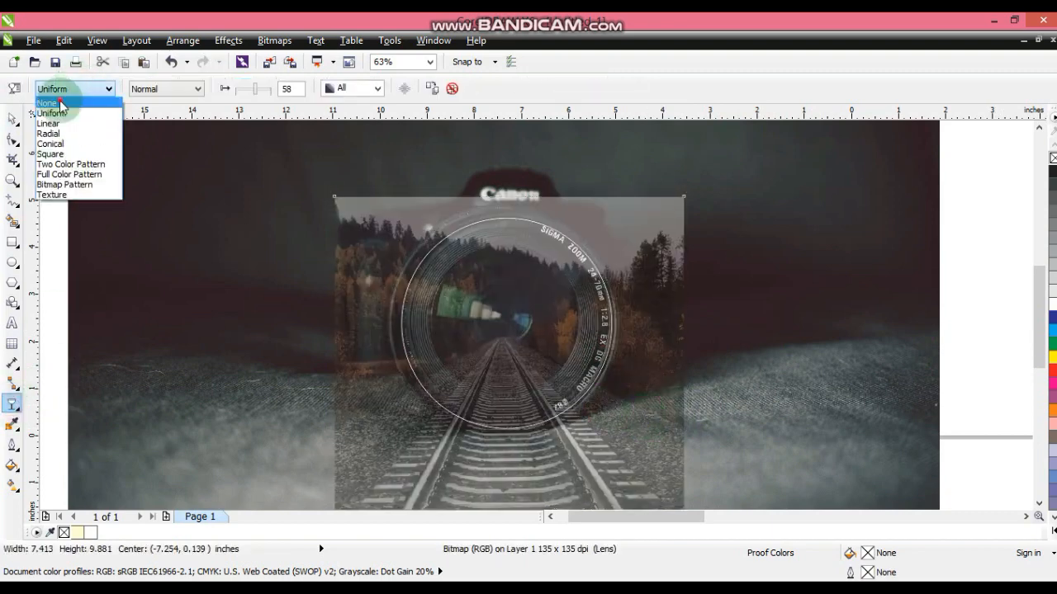
click(60, 97)
click(12, 122)
click(936, 325)
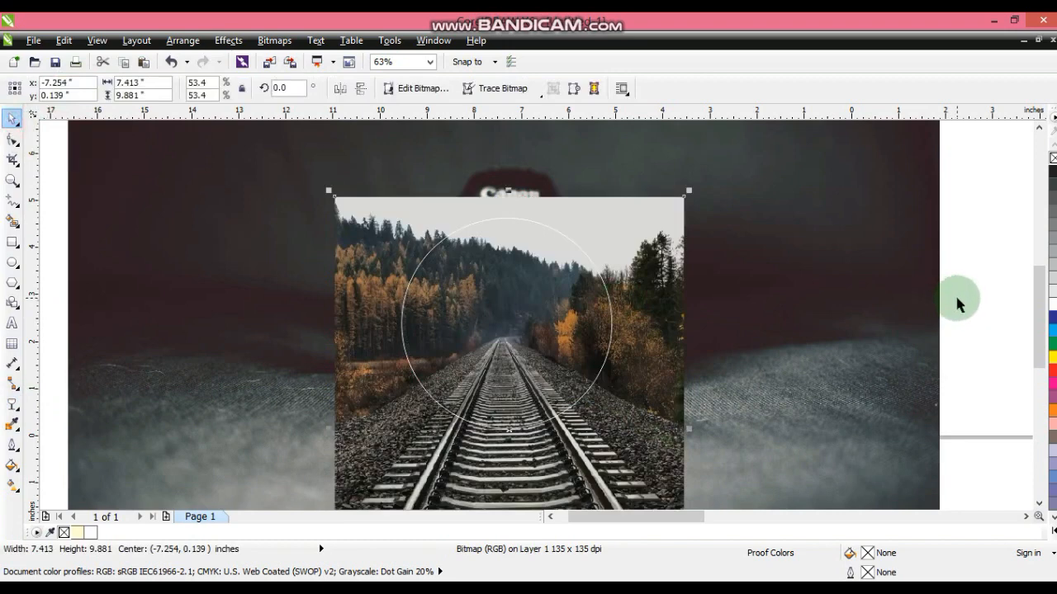
- Duplicate the railway photo in place, undoing the trial move of the copy
click(958, 299)
click(611, 230)
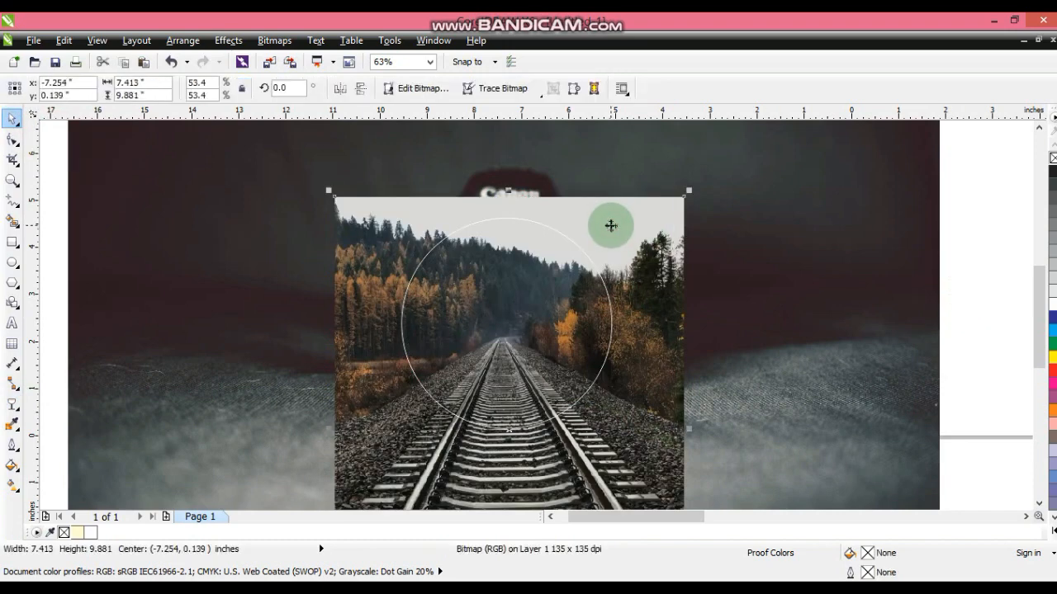
drag(607, 226, 246, 228)
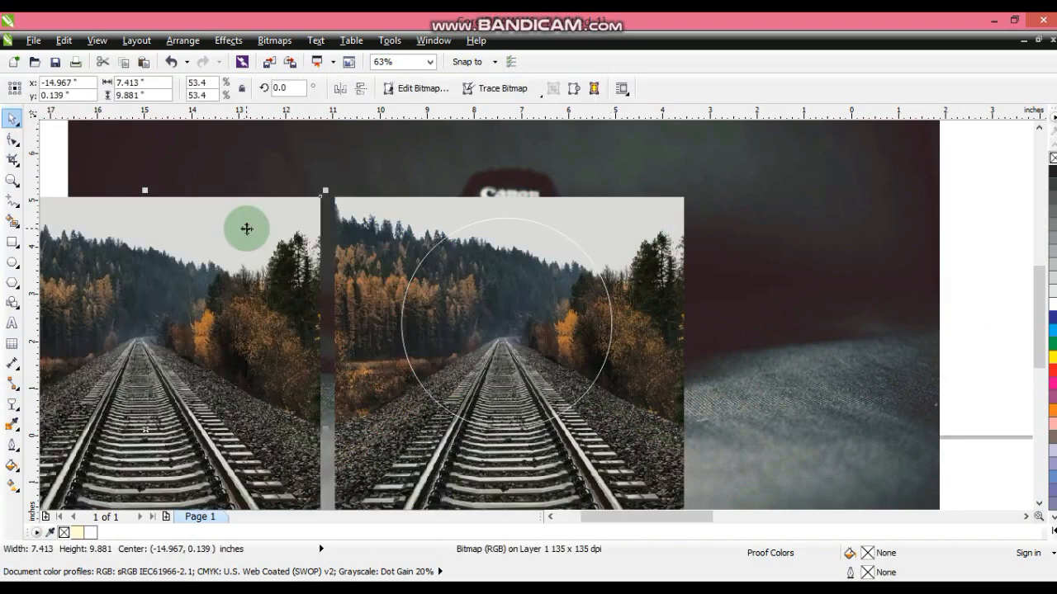
key(ctrl+z)
- PowerClip one railway photo inside the lens circle, checking it by moving the remaining copy aside and back
click(228, 41)
mouse_move(249, 273)
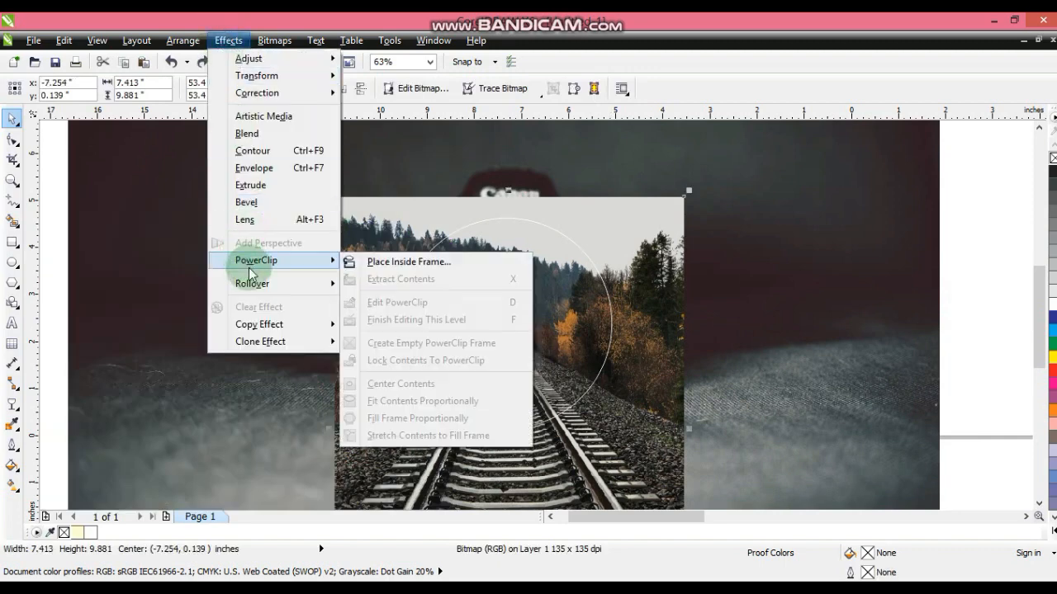
click(379, 263)
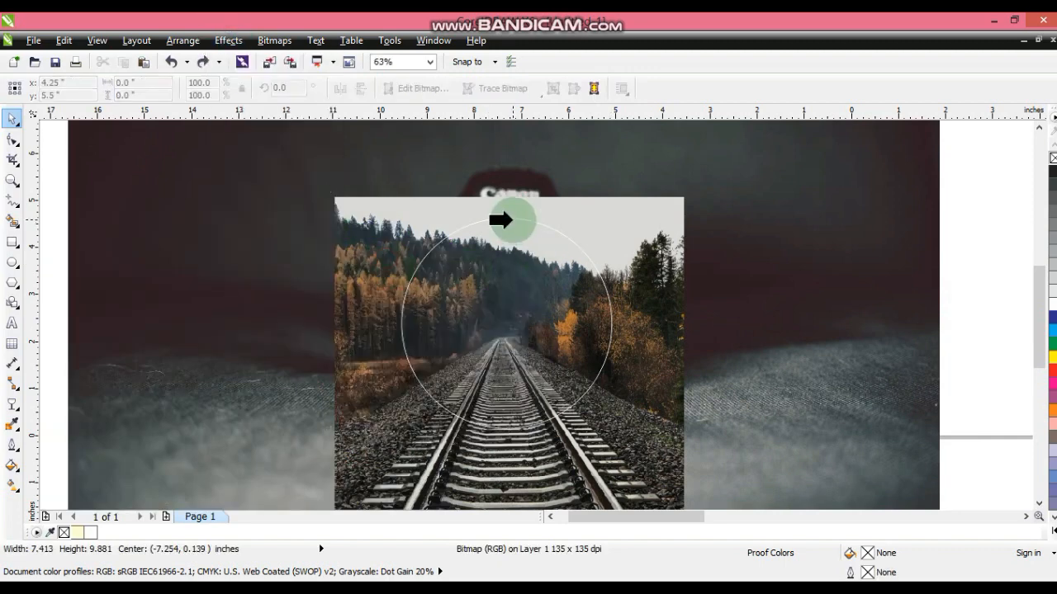
click(501, 219)
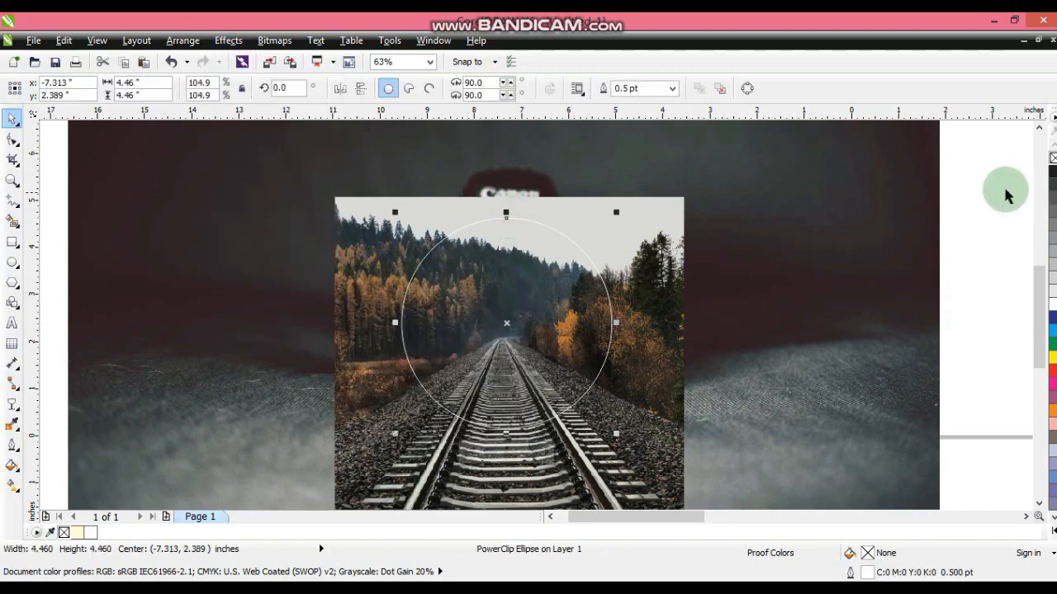
click(977, 224)
drag(649, 223, 307, 219)
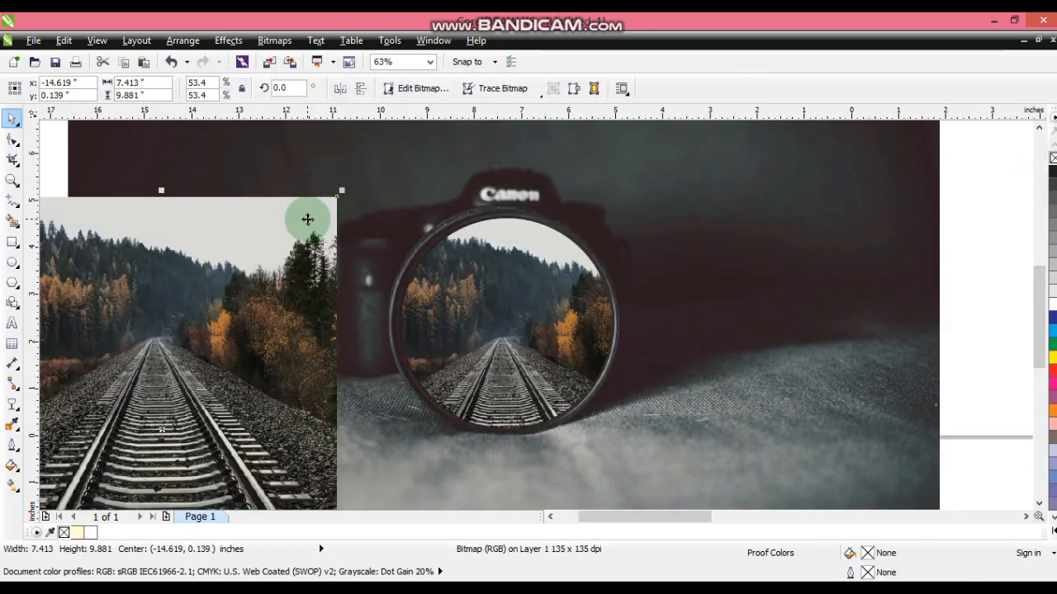
key(ctrl+z)
- Trace a closed straight-sided outline about 7.6 by 7 in around the railway track, extending below the photo's lower edge
key(shift+F2)
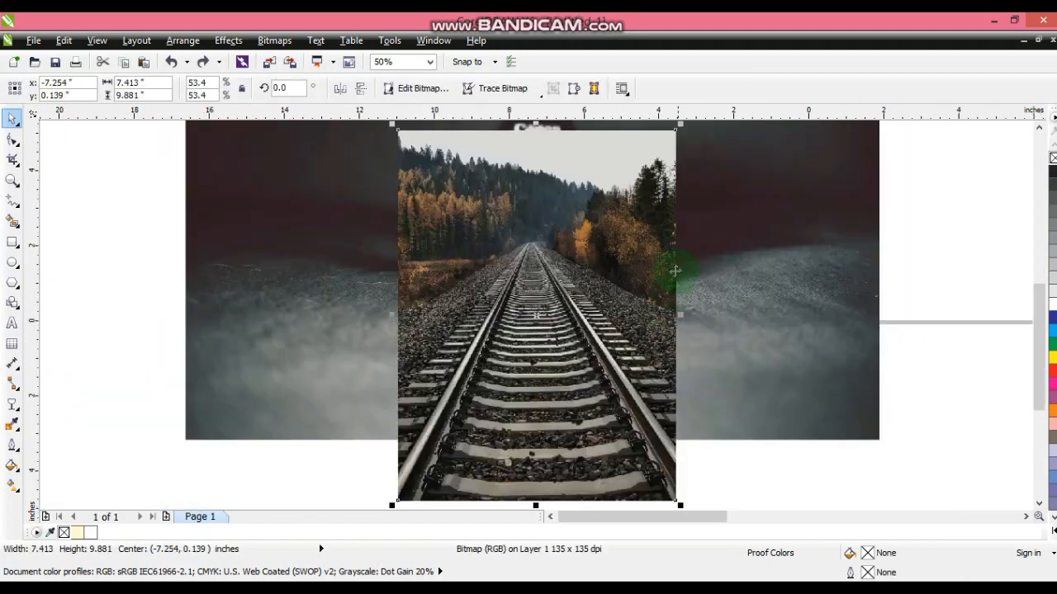
click(11, 207)
click(26, 235)
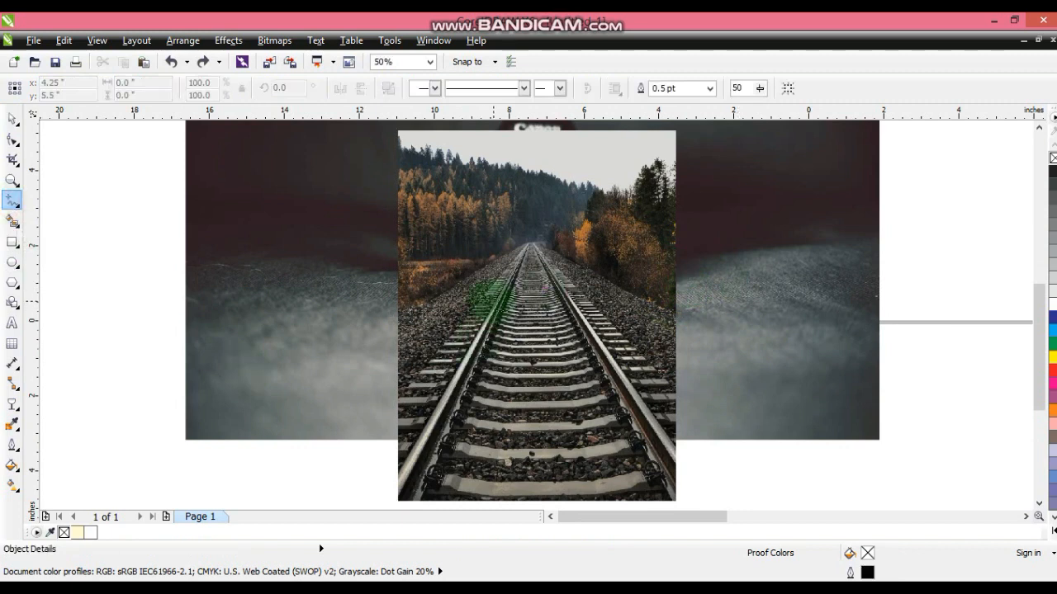
drag(471, 361, 395, 480)
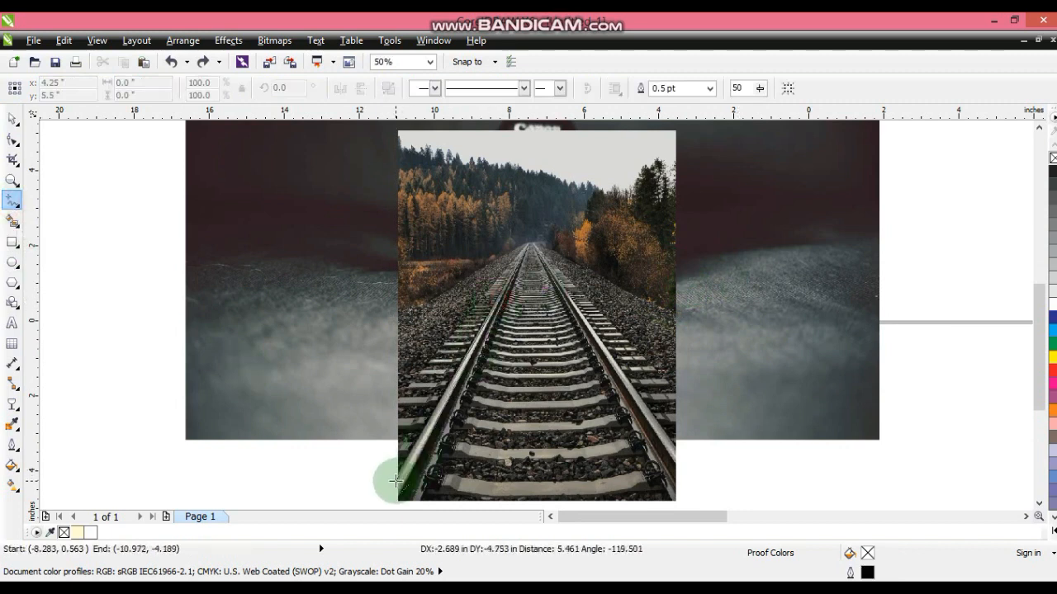
click(392, 485)
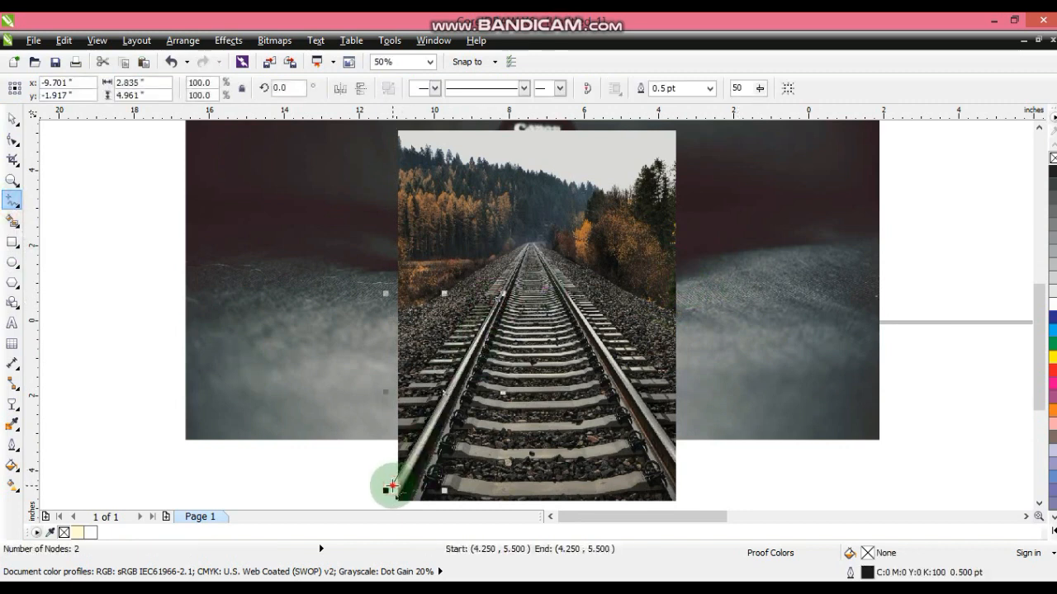
click(391, 481)
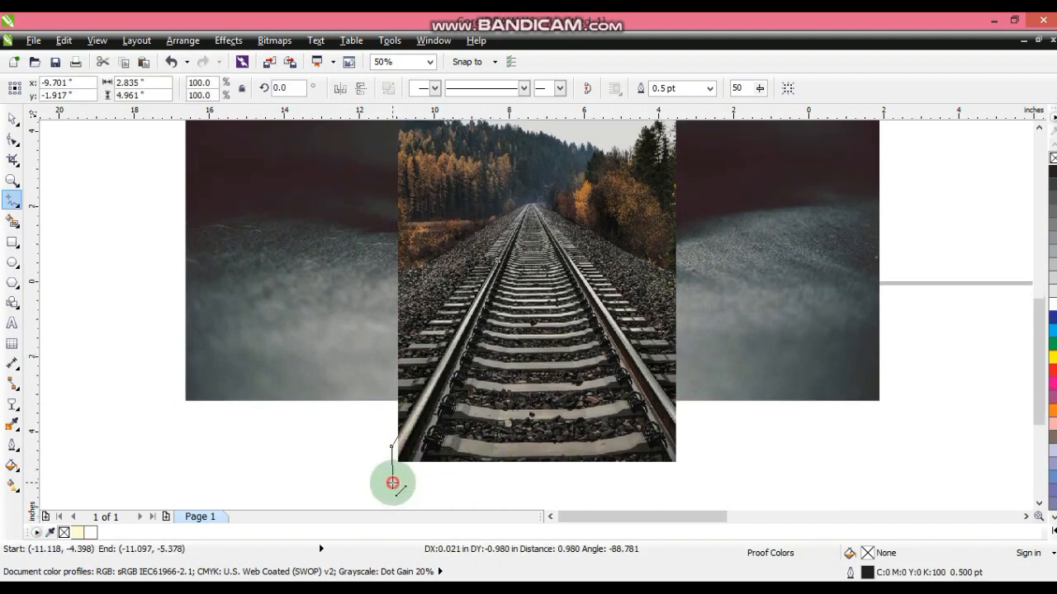
click(677, 465)
click(677, 410)
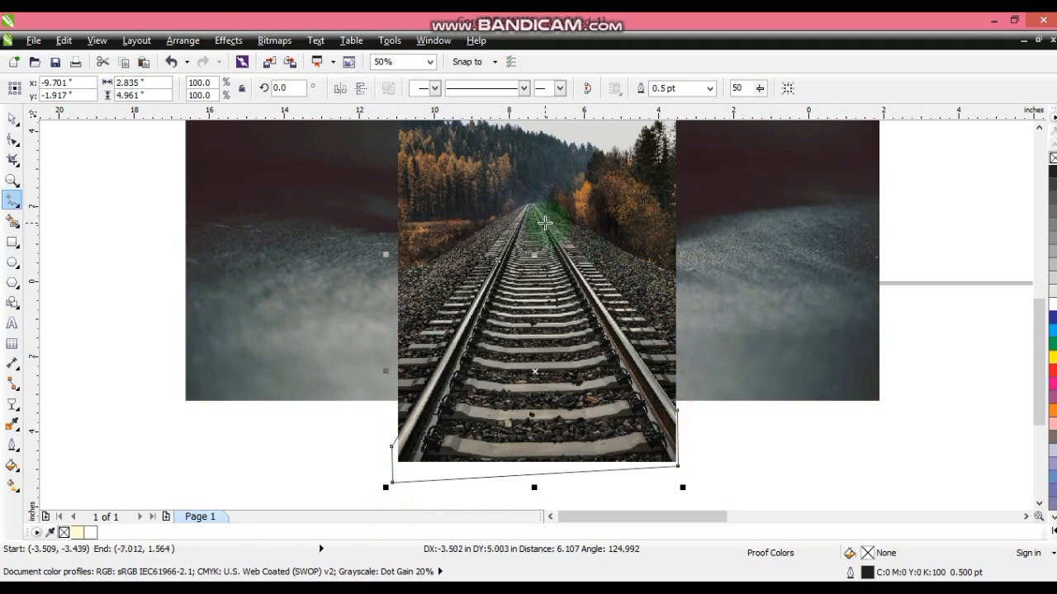
click(543, 221)
click(514, 224)
double_click(495, 260)
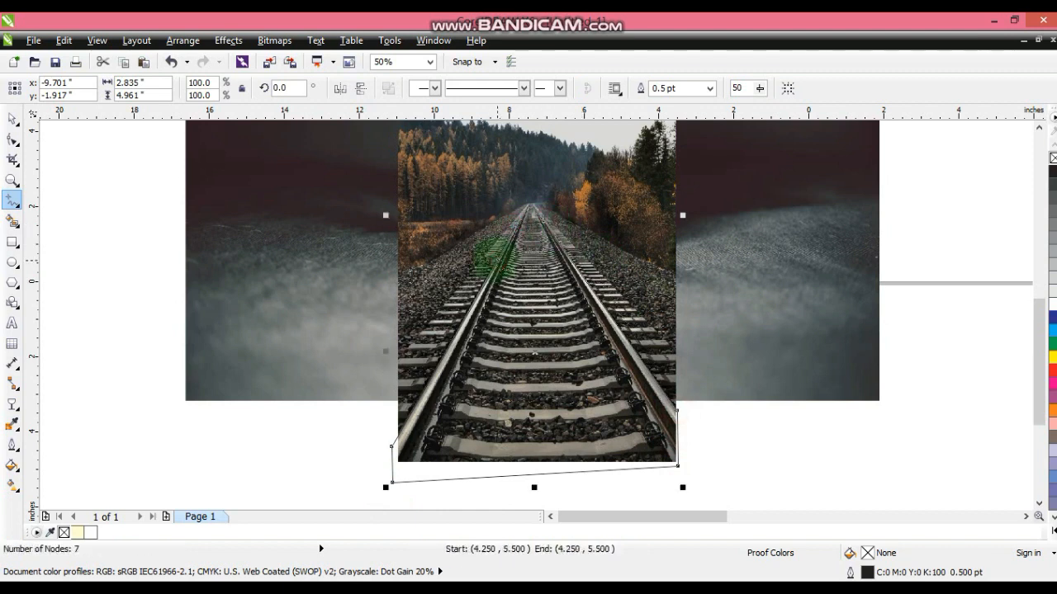
- Fill the track outline with 30% black
click(11, 119)
click(1051, 275)
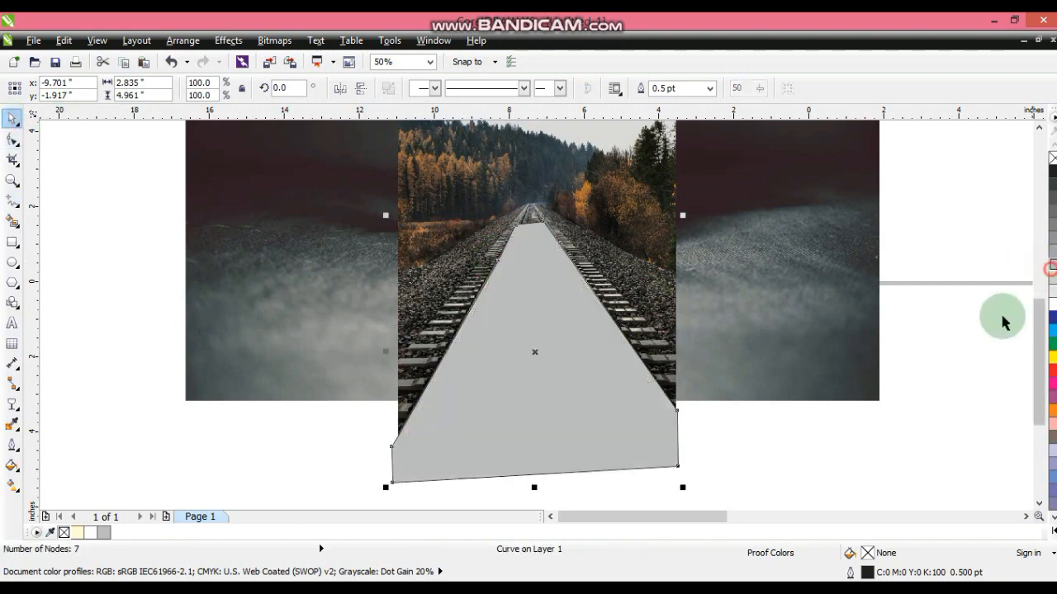
click(931, 443)
- PowerClip the remaining railway photo inside the gray track outline
click(627, 192)
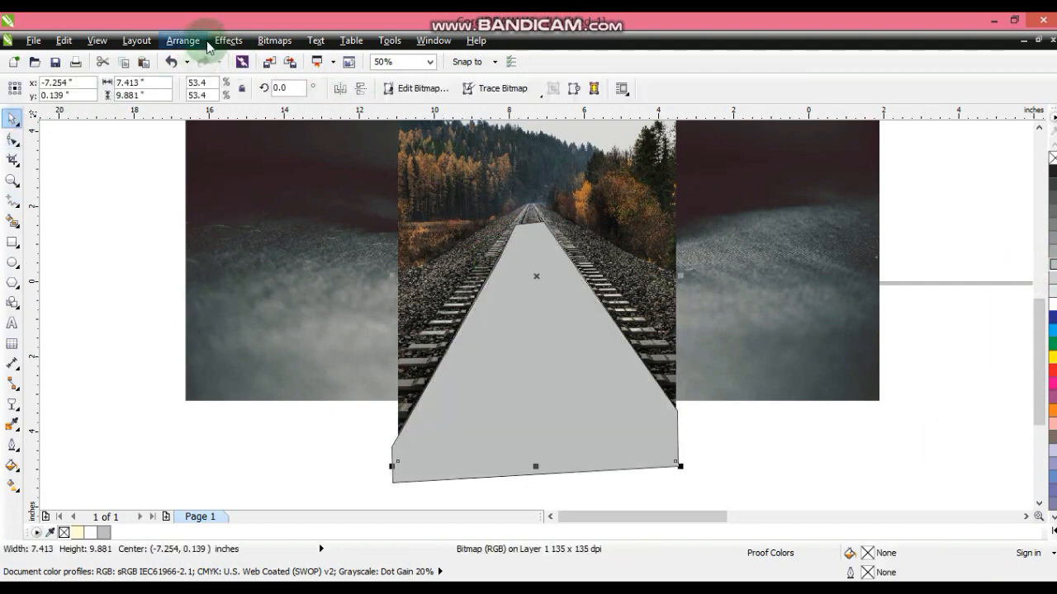
click(228, 41)
mouse_move(276, 260)
click(381, 263)
click(519, 281)
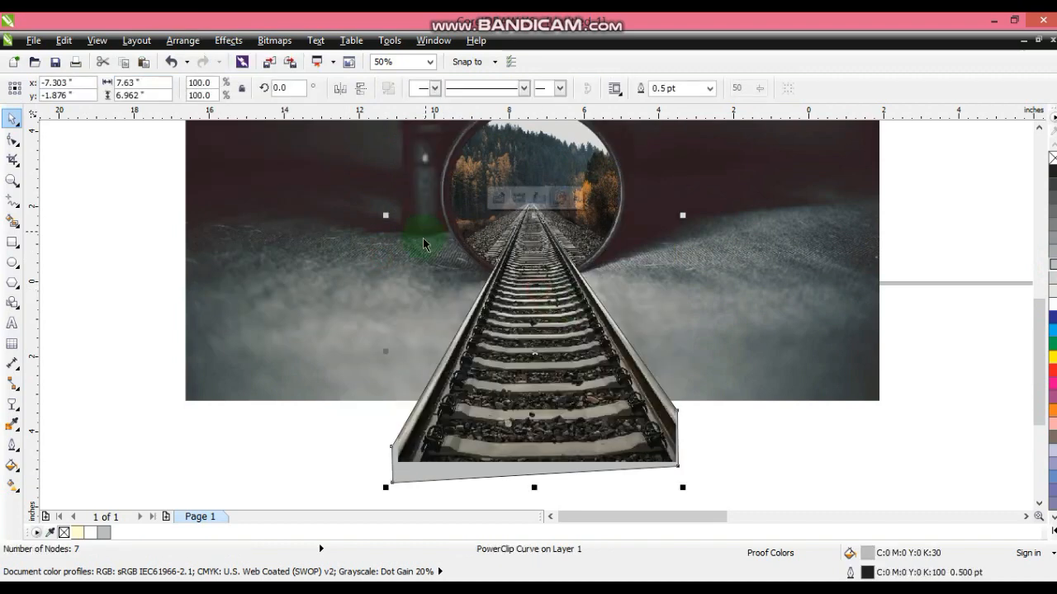
- Remove the outline from the gray track shape that holds the clipped railway photo
click(944, 261)
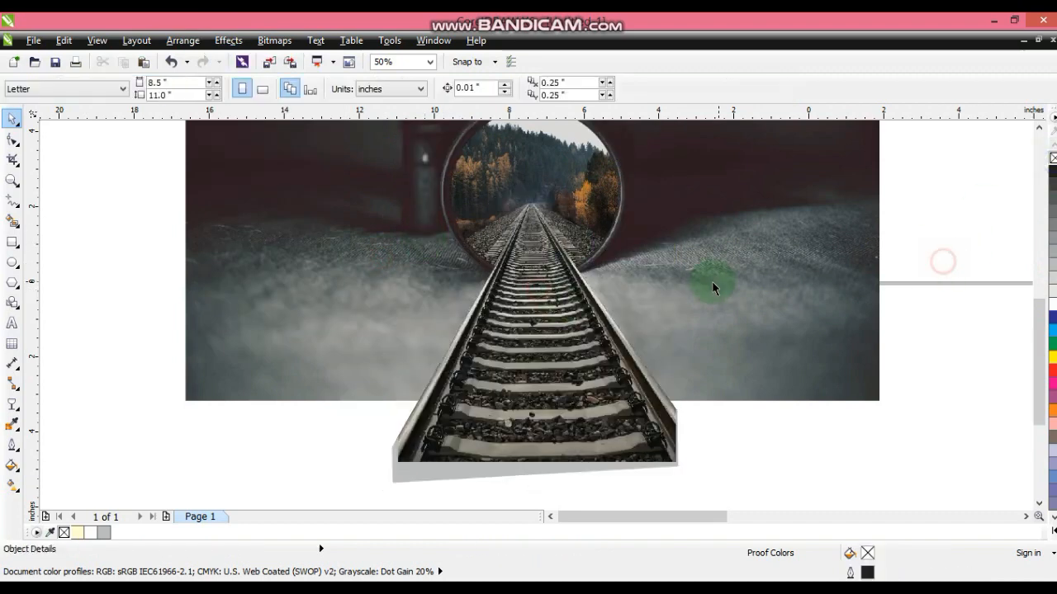
click(707, 284)
key(shift+F2)
click(848, 347)
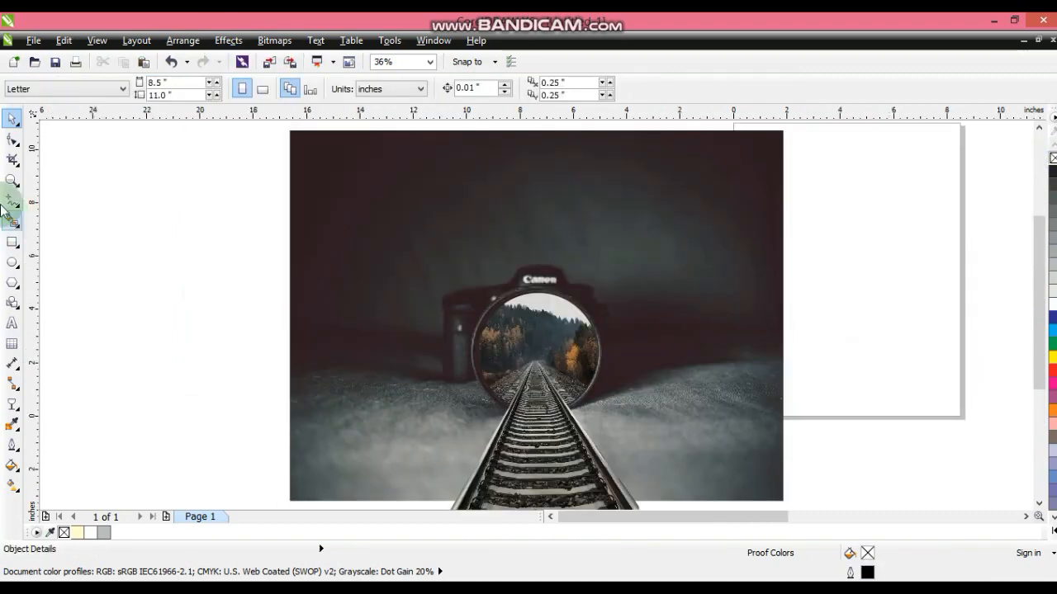
click(12, 180)
drag(403, 241, 779, 500)
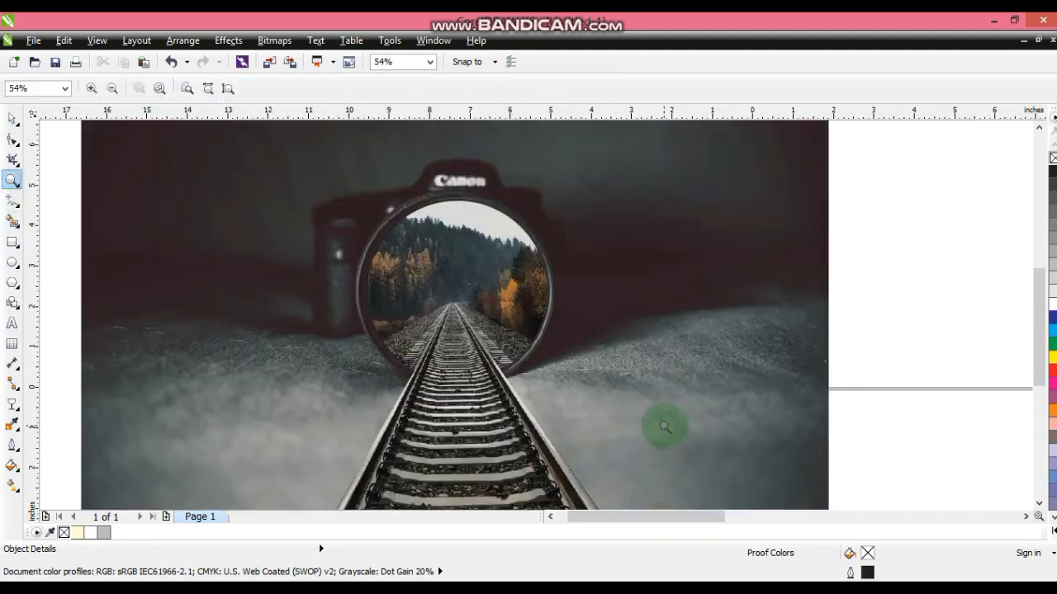
click(12, 118)
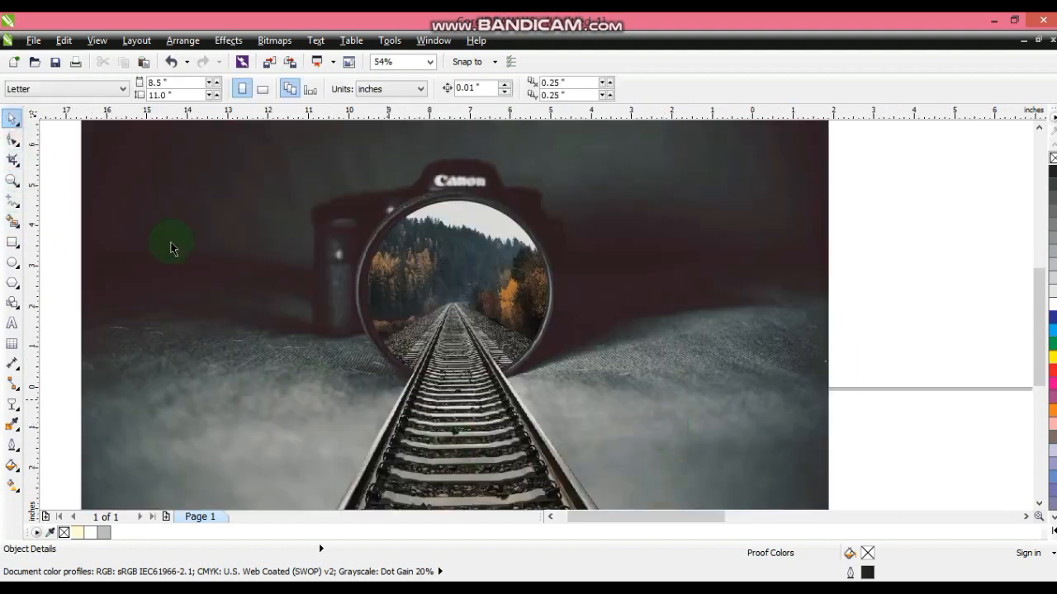
- Reshape the clipped track's outline by nudging its node on the left rail near the lens rim to follow the rail edge
click(12, 180)
drag(301, 292, 598, 434)
click(12, 137)
click(421, 340)
drag(421, 334, 446, 326)
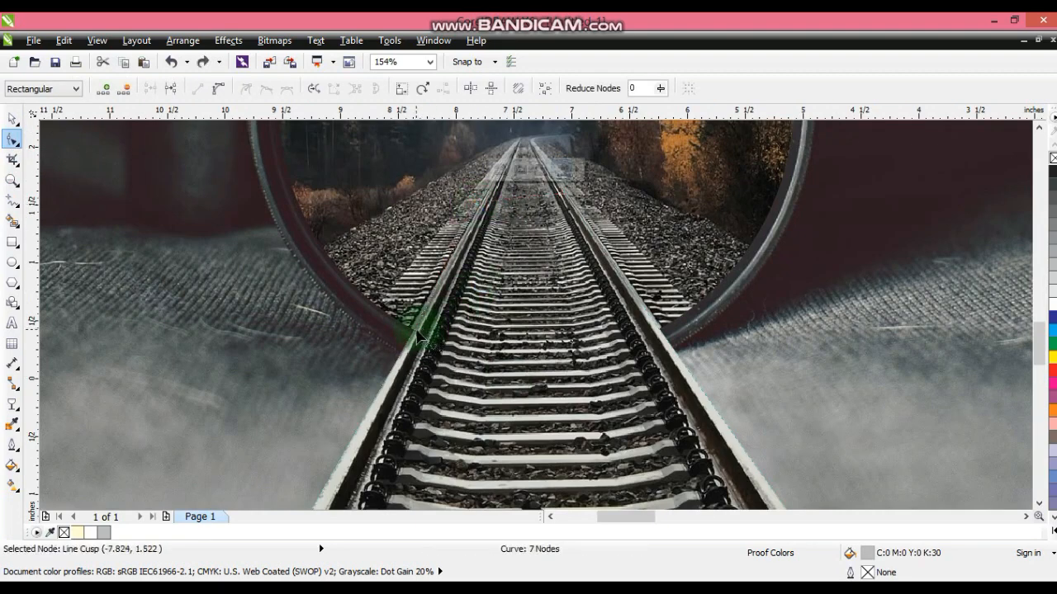
drag(427, 307, 420, 312)
click(351, 444)
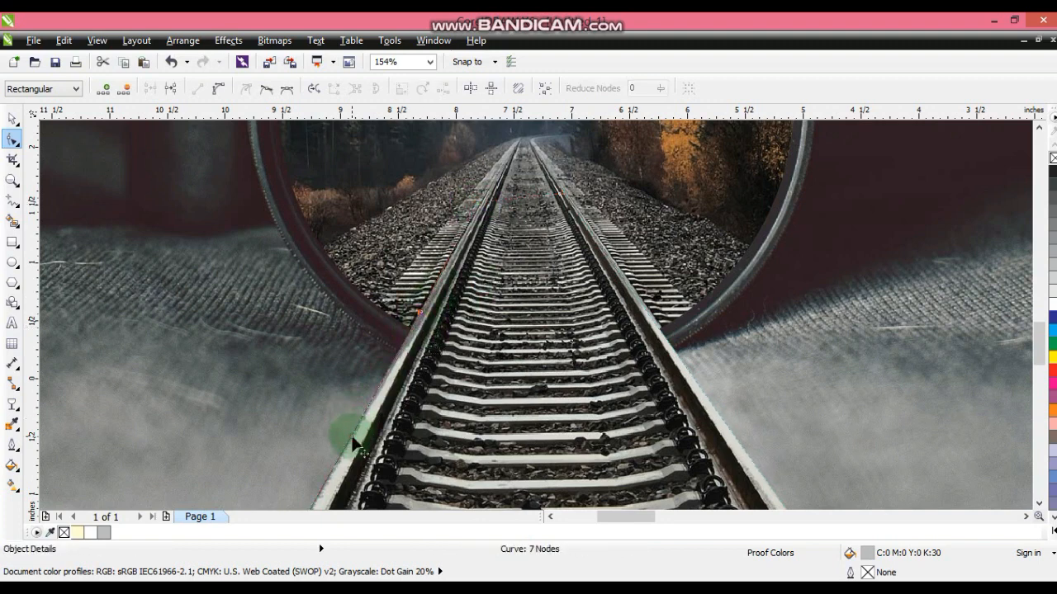
drag(420, 305, 423, 313)
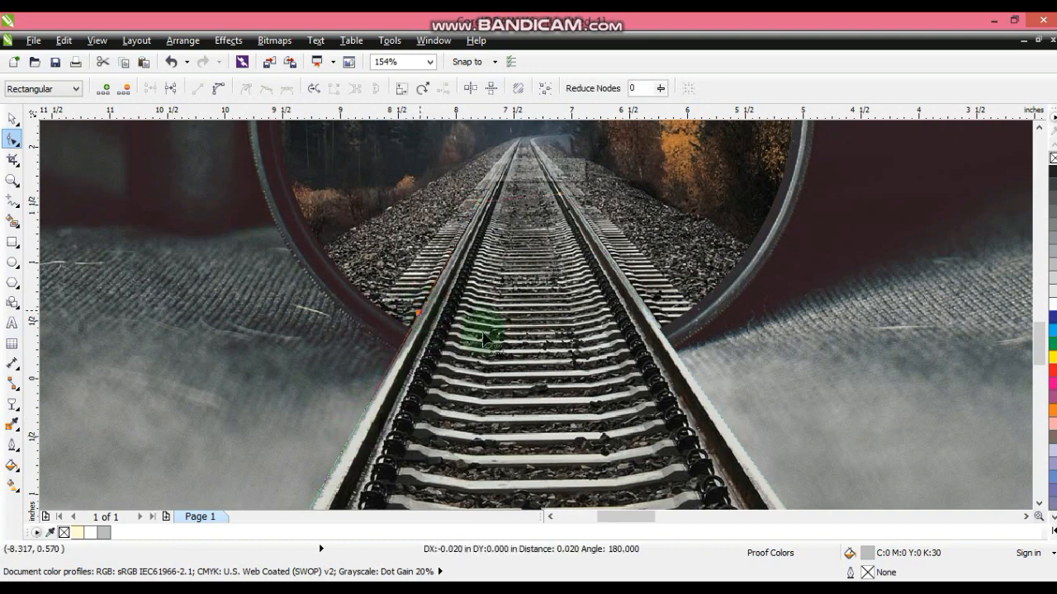
- Fine-tune the track outline's upper node on the right rail inside the lens
click(671, 343)
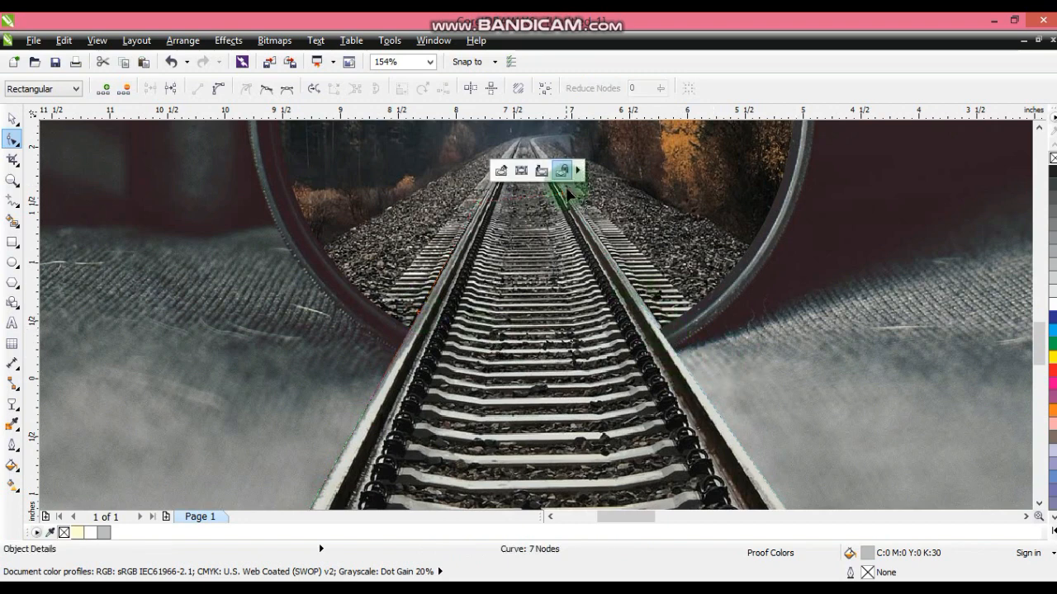
drag(568, 203, 570, 203)
scroll(628, 356, down, 3)
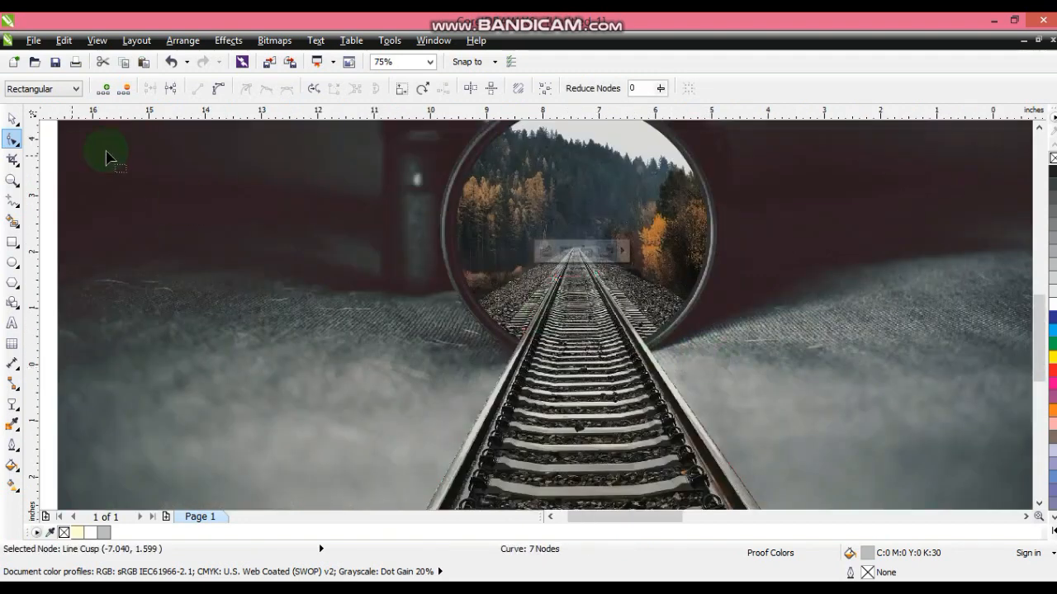
click(13, 119)
click(254, 325)
scroll(505, 462, down, 3)
click(888, 380)
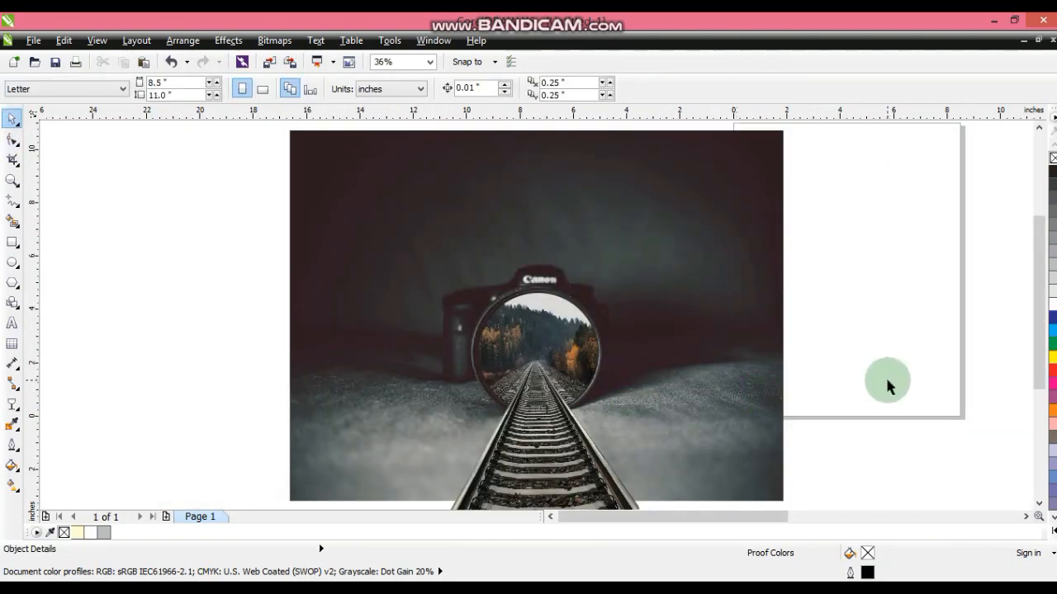
- Convert the lens circle and the track shape together to one 300 dpi RGB Color (24-bit) bitmap with a transparent background
click(572, 404)
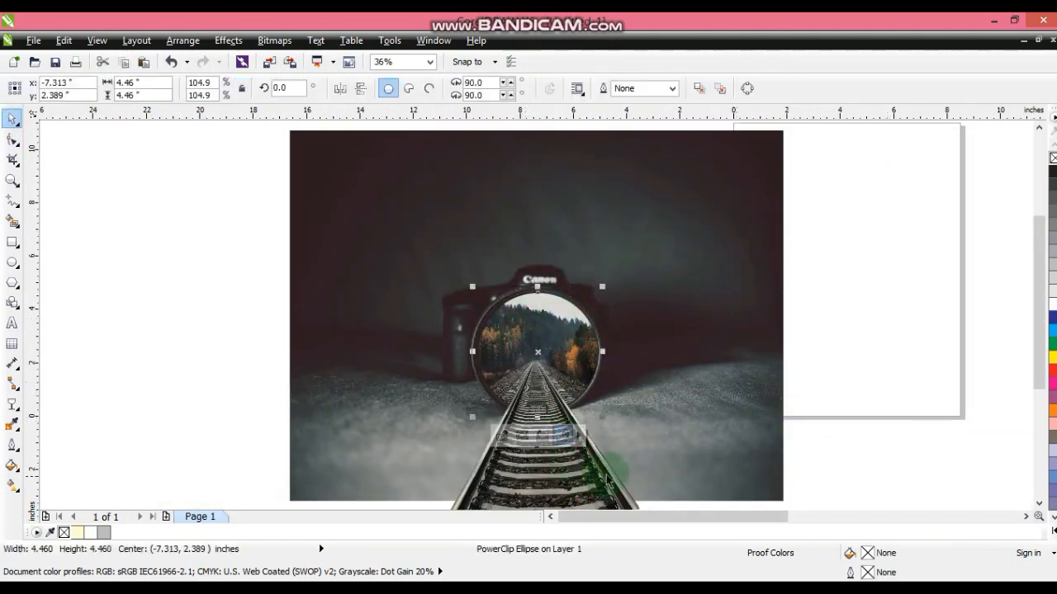
click(596, 481)
shift+click(558, 310)
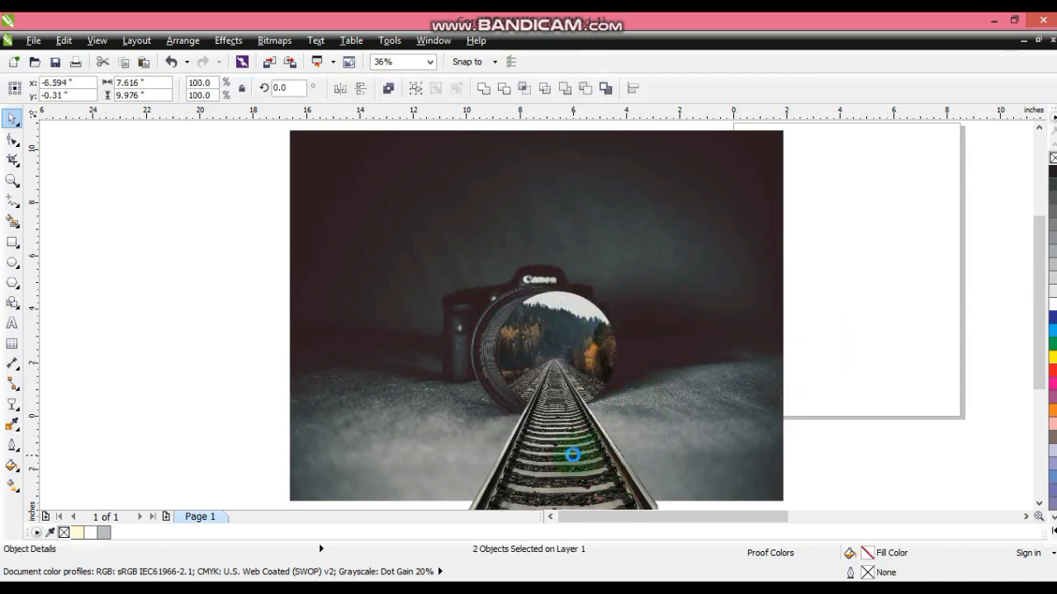
click(281, 42)
click(318, 59)
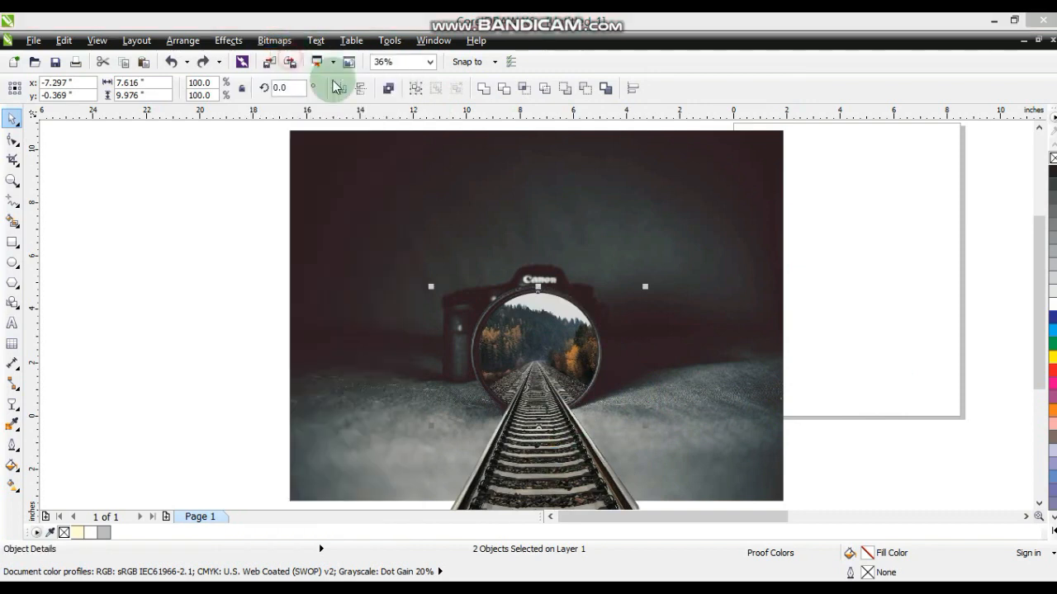
click(858, 220)
click(866, 275)
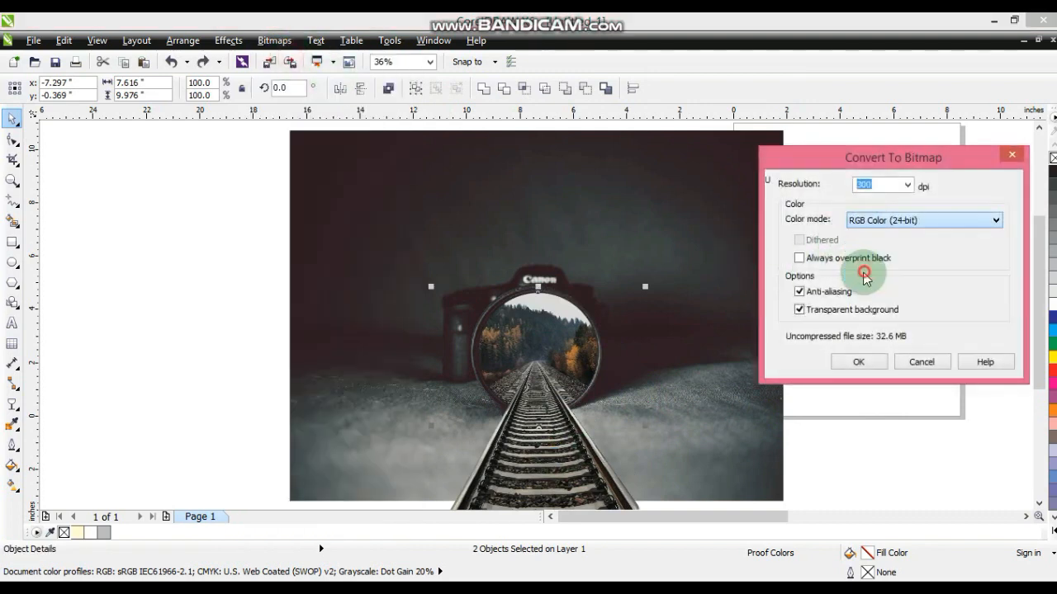
click(858, 363)
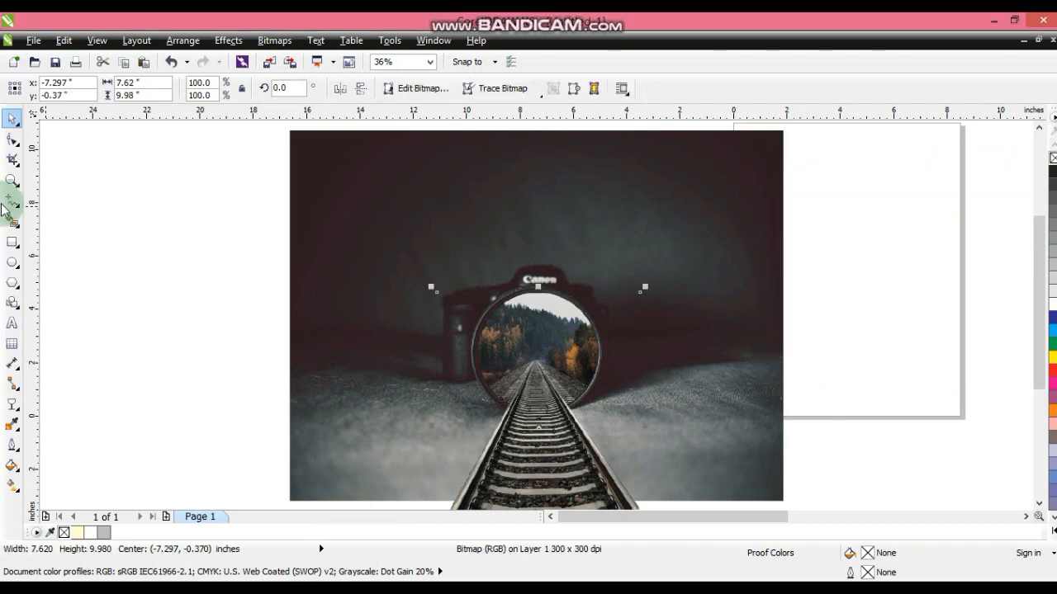
- Open the Brightness/Contrast/Intensity adjustment for the merged lens-and-track bitmap
click(12, 180)
drag(321, 211, 929, 488)
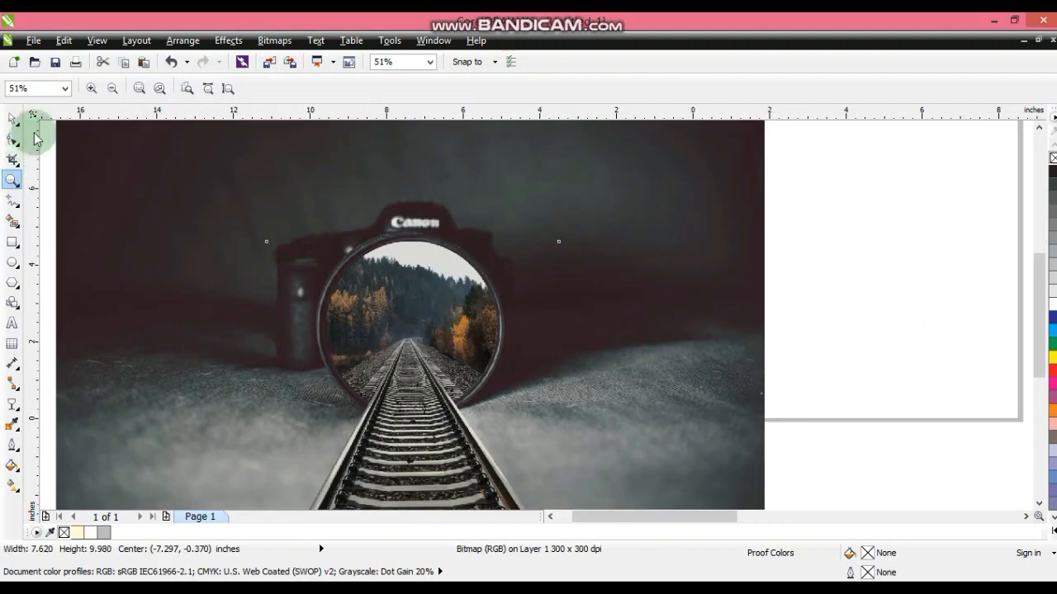
click(12, 119)
click(228, 41)
mouse_move(247, 58)
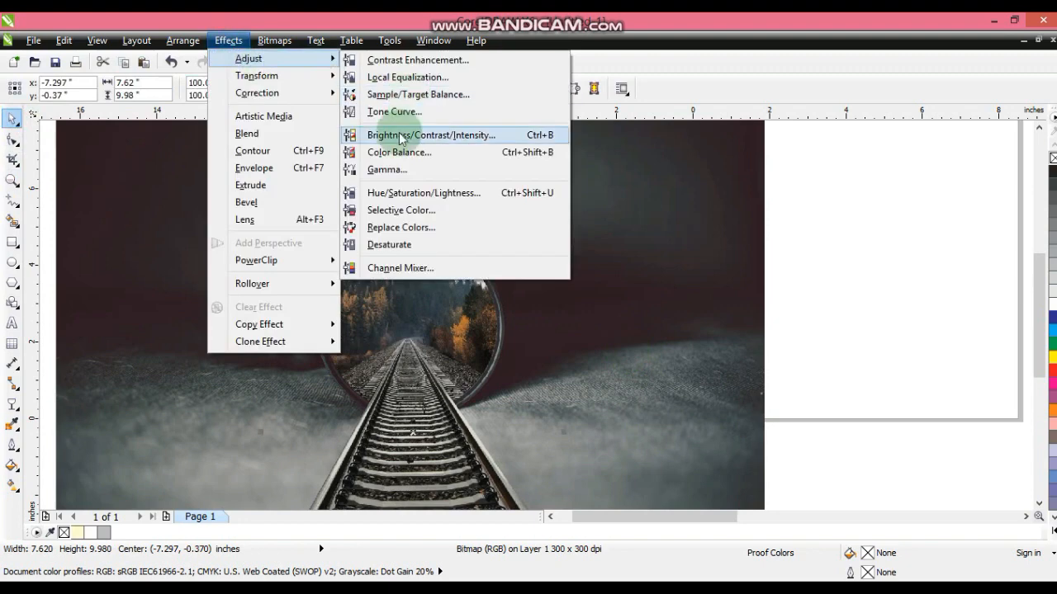
click(400, 134)
drag(546, 227, 774, 253)
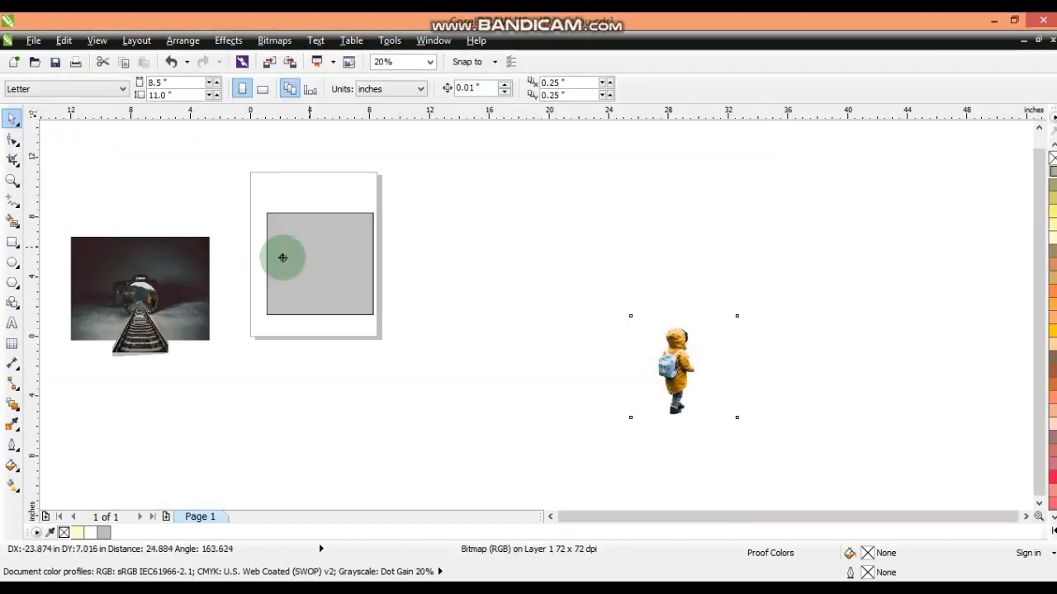
- Move the cutout of the child in the yellow coat onto the page beside the camera composition
drag(283, 255, 254, 265)
shift+click(220, 320)
key(shift+F2)
- Draw a rectangle about 9.11 by 6.77 in just inside the camera photo's edges and give it a yellow outline
click(12, 180)
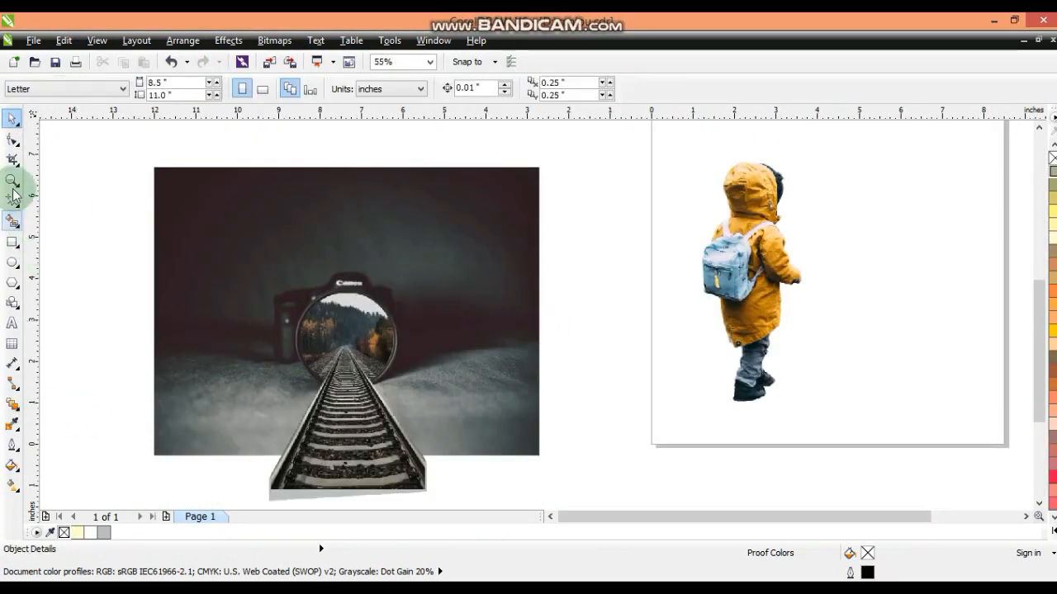
drag(130, 151, 575, 483)
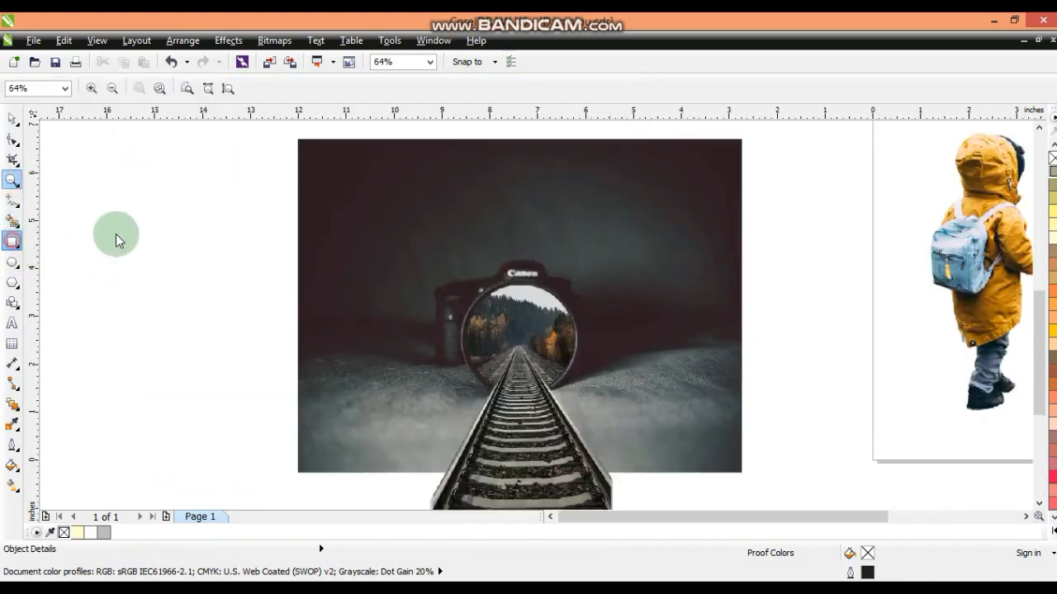
key(F6)
drag(301, 141, 742, 469)
click(13, 118)
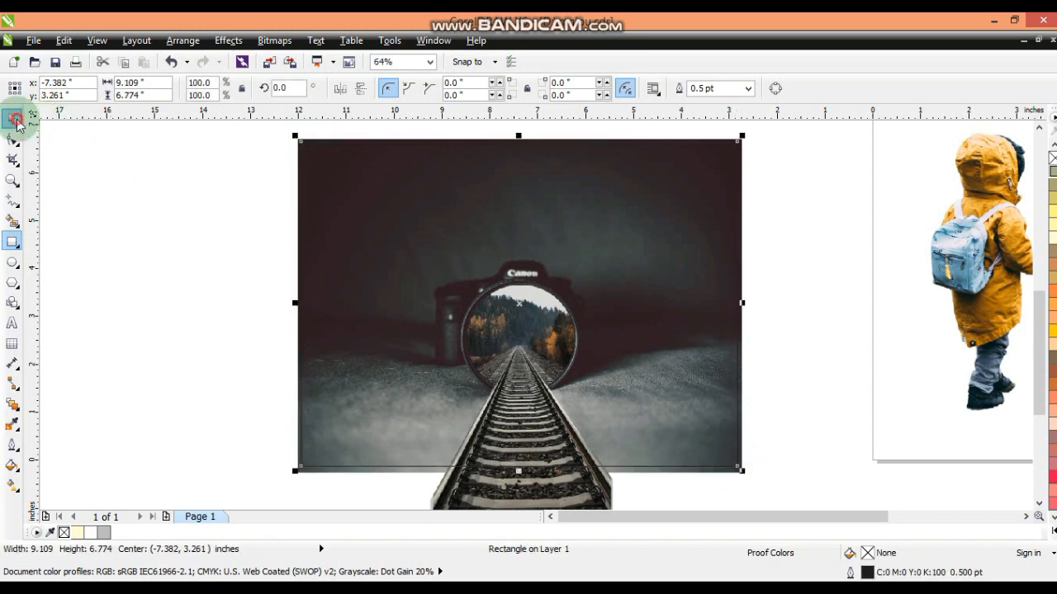
right_click(1052, 334)
click(785, 453)
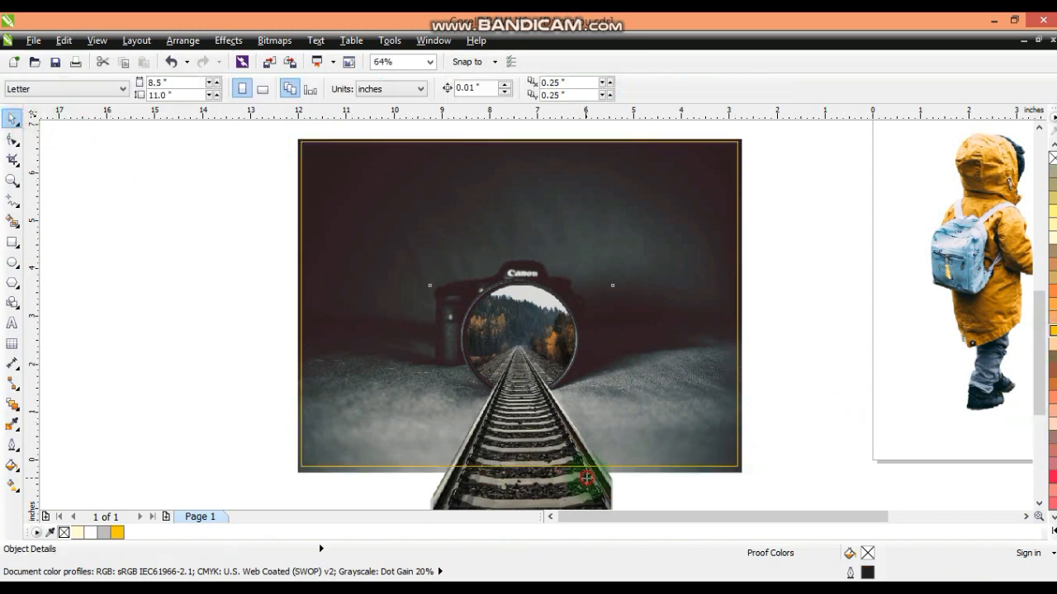
- PowerClip the track bitmap and the camera photo inside the yellow rectangle, and remove the rectangle's outline
click(588, 485)
shift+click(740, 475)
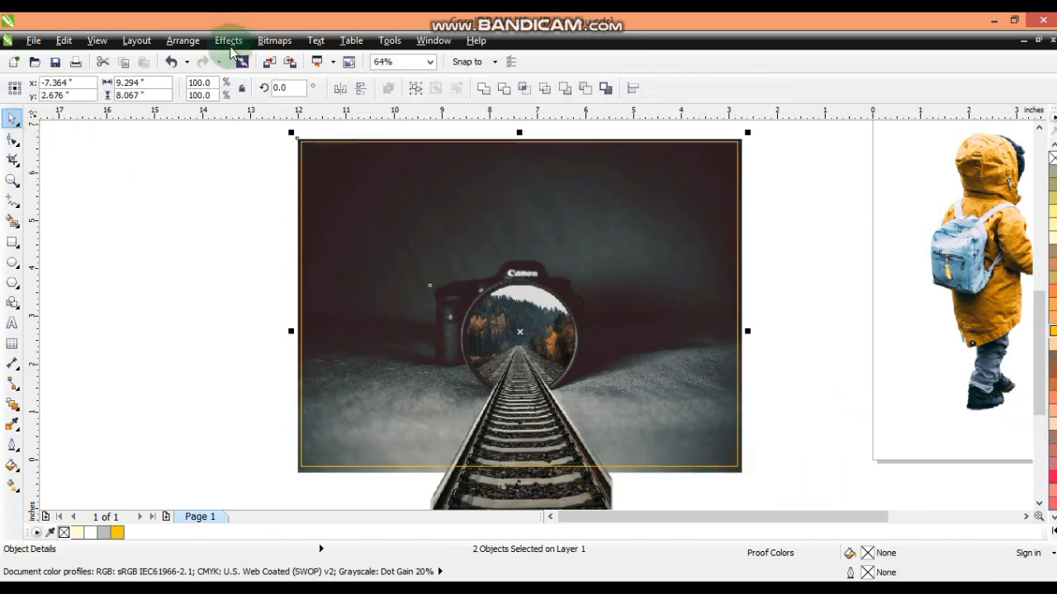
click(229, 40)
mouse_move(256, 260)
click(368, 261)
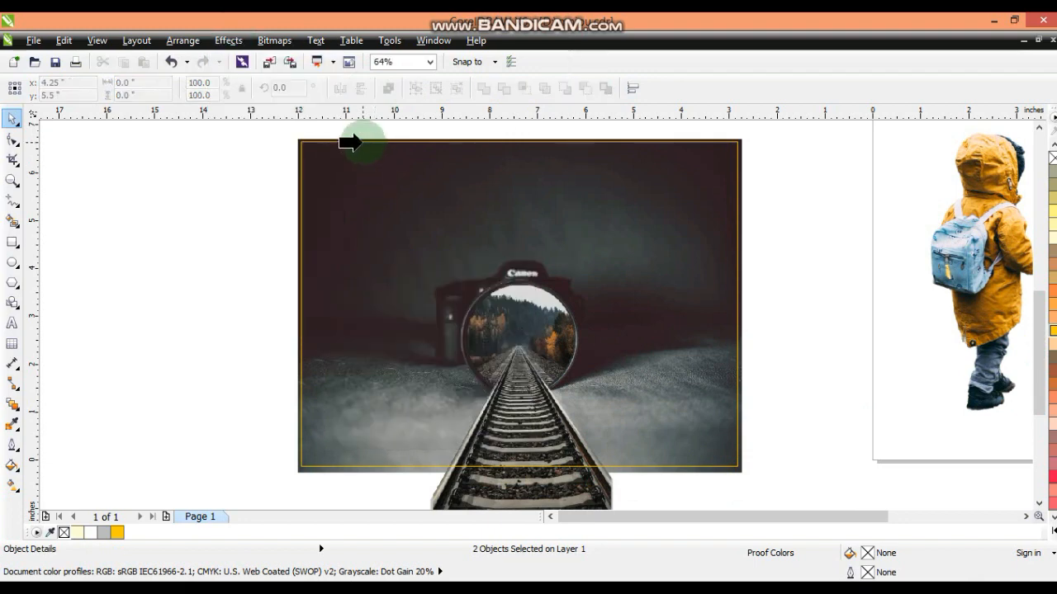
click(351, 142)
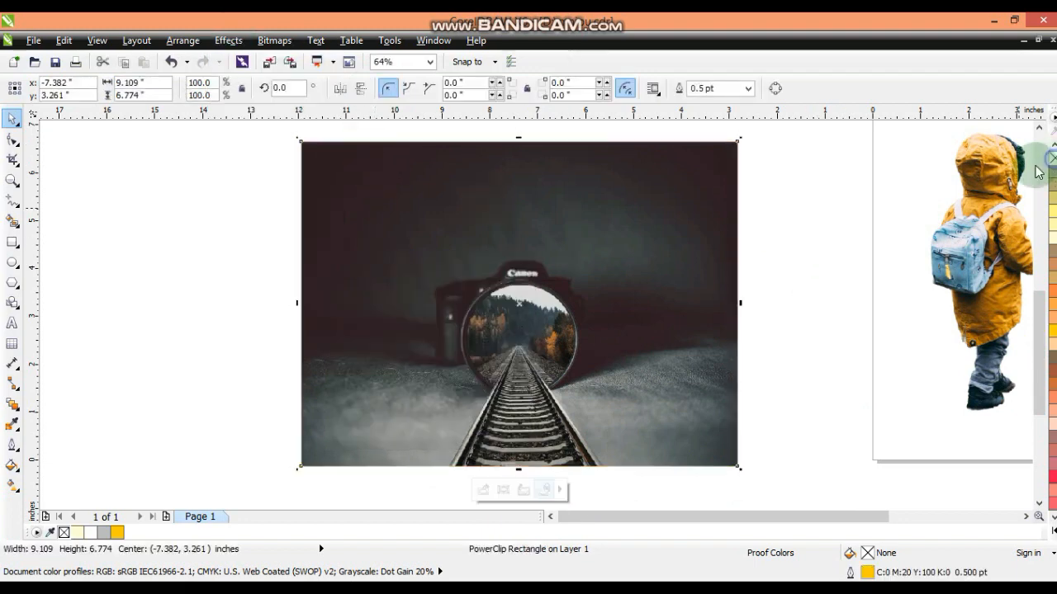
click(802, 212)
- Place the child cutout on the track in front of the lens, scaled down to about 1.67 by 1.6 in
drag(919, 242, 628, 249)
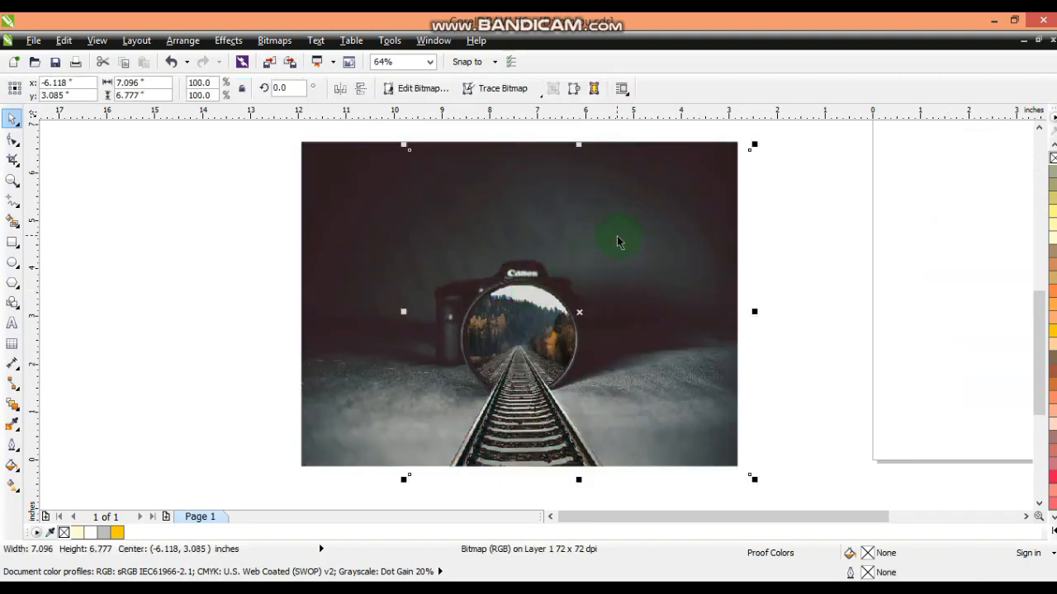
drag(754, 145, 555, 345)
drag(503, 382, 521, 365)
drag(574, 329, 569, 333)
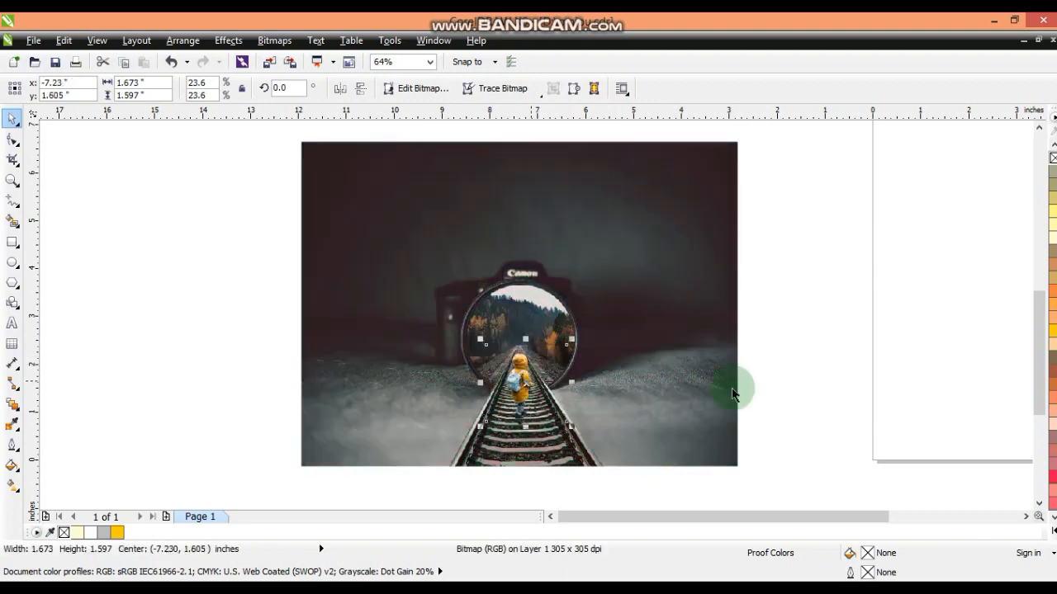
- Scale the child cutout down further to about 1.47 by 1.4 in, standing between the rails
click(801, 377)
key(z)
drag(422, 269, 726, 490)
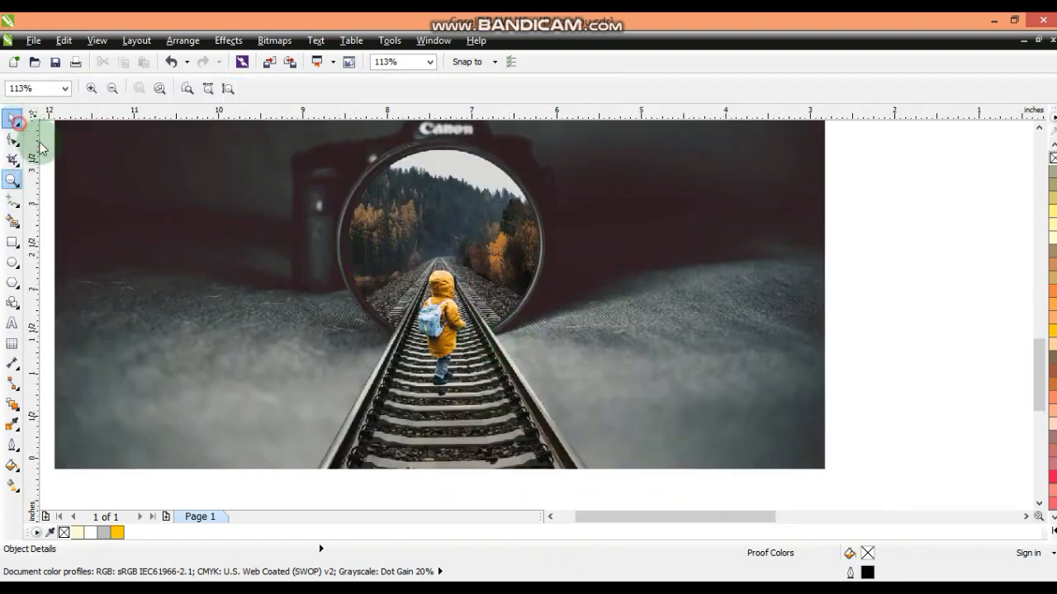
click(12, 118)
click(440, 340)
drag(525, 255, 517, 267)
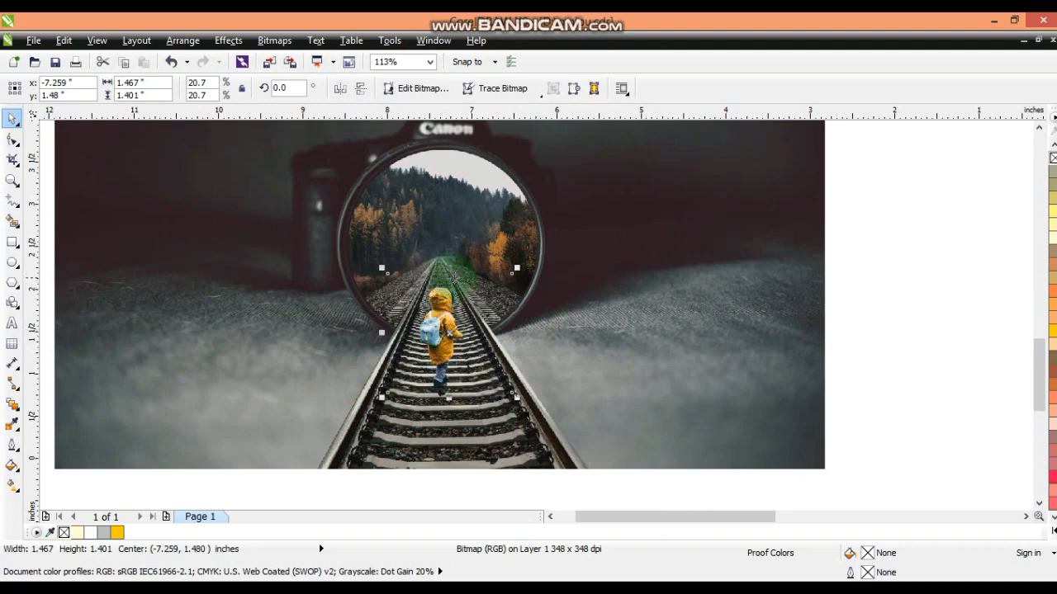
- Crop the empty sides of the child bitmap with the Shape tool to a width of about 0.66 in
click(8, 139)
drag(329, 252, 403, 439)
drag(393, 400, 416, 399)
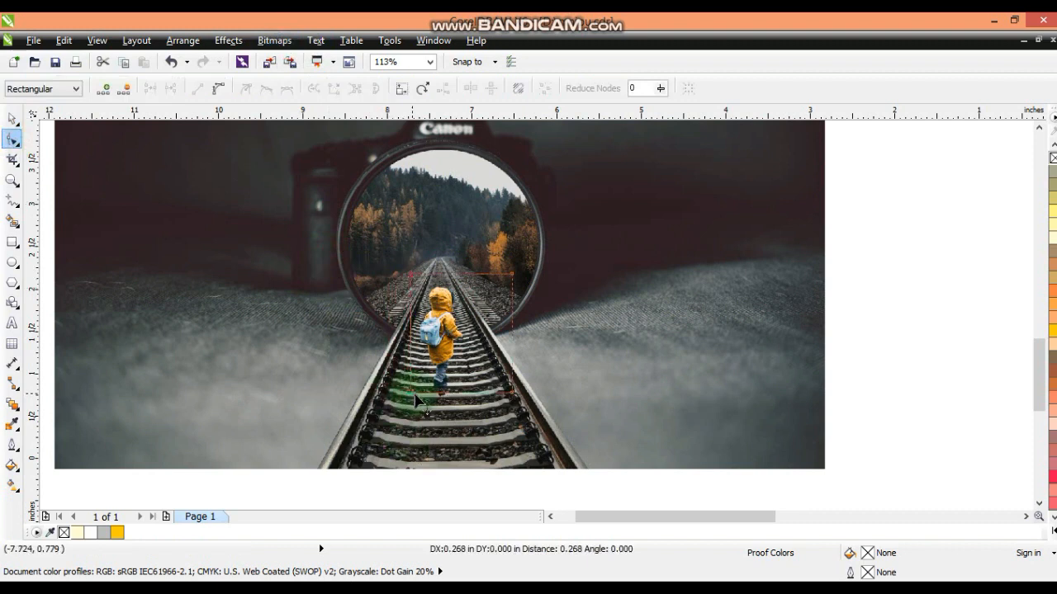
drag(508, 401, 467, 400)
click(11, 118)
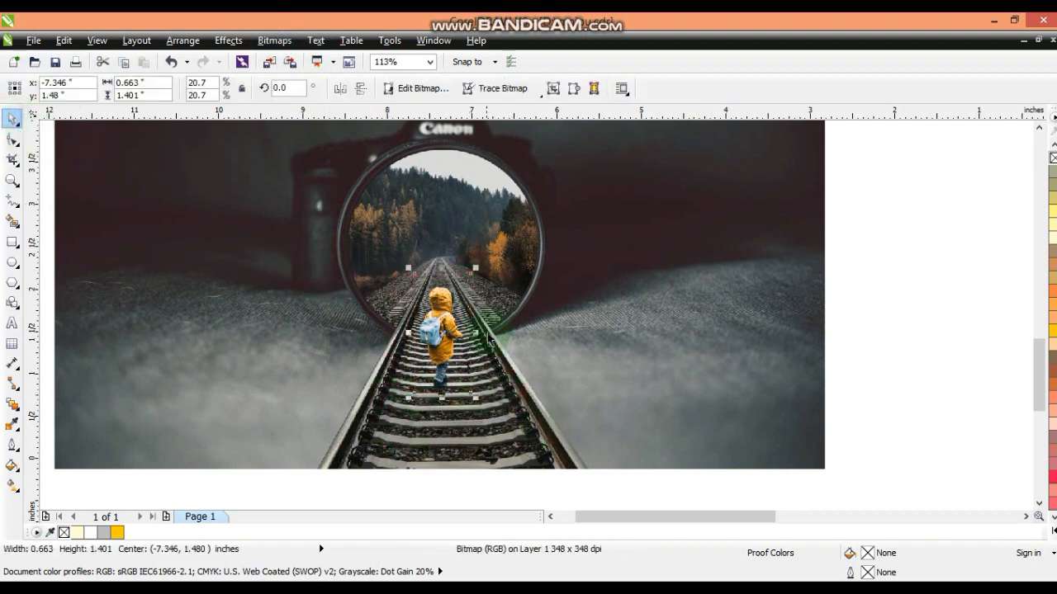
- Create a vertically mirrored copy of the child below its feet and darken the copy with a gamma value of about 0.17
drag(442, 331, 441, 450)
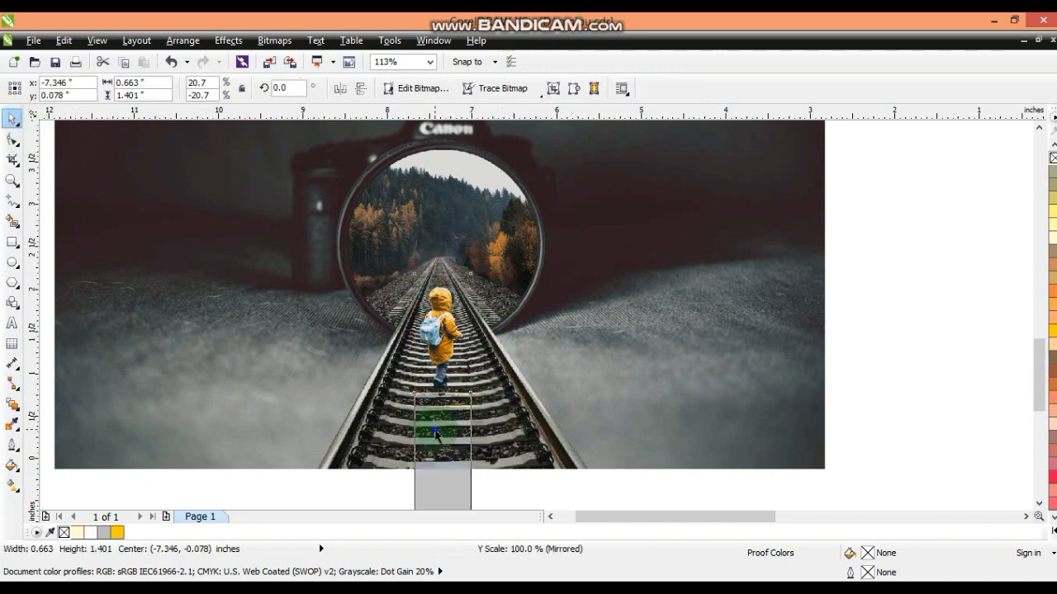
click(228, 41)
mouse_move(242, 58)
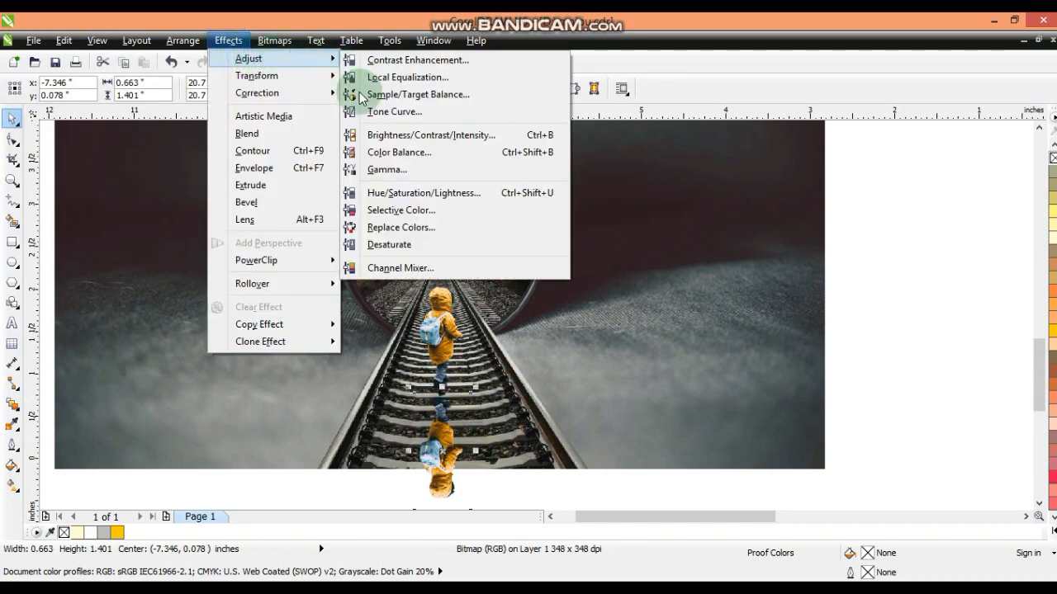
click(379, 170)
drag(454, 291, 431, 290)
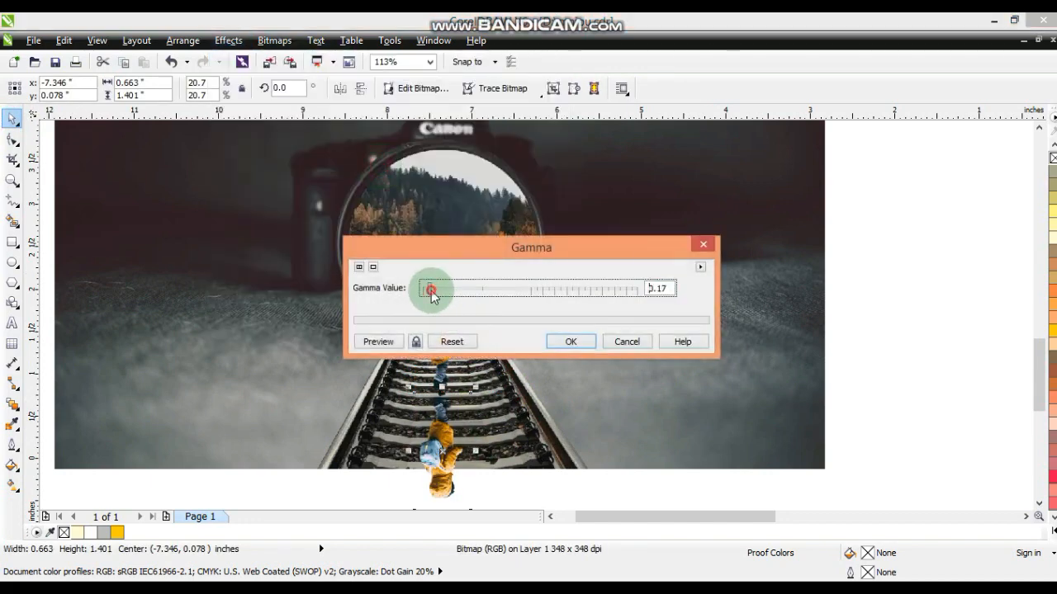
click(415, 341)
click(562, 339)
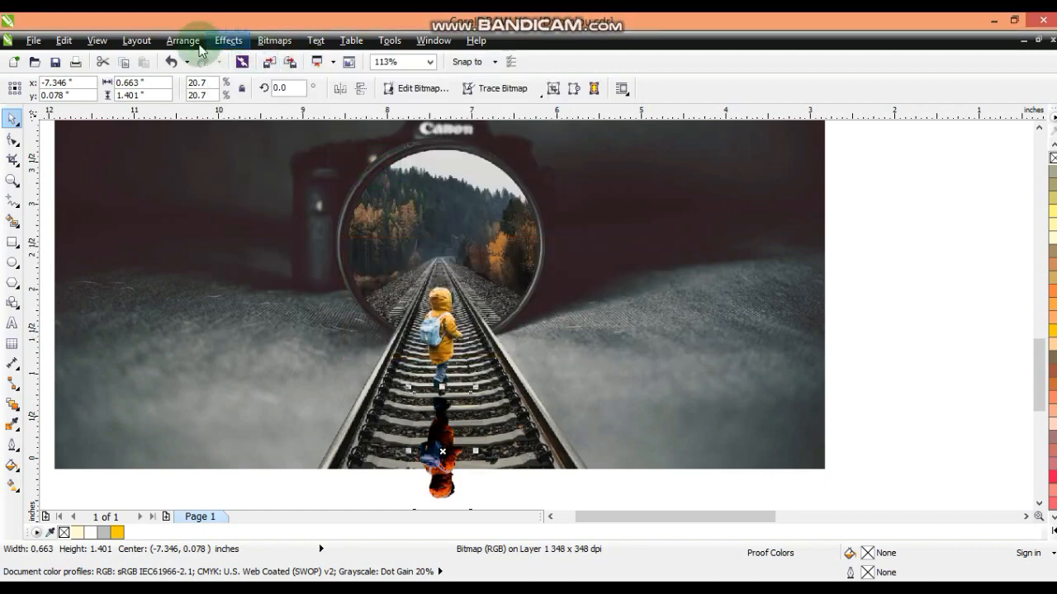
- Convert the mirrored child copy to a Grayscale (8-bit) bitmap at 300 dpi with a transparent background
click(274, 40)
click(302, 58)
click(931, 219)
click(875, 242)
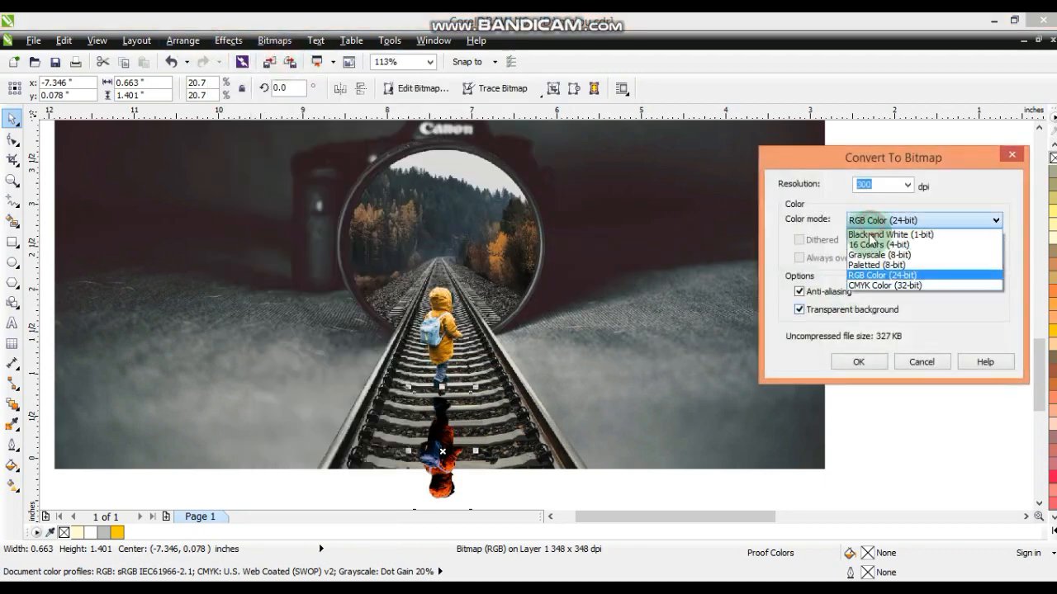
click(859, 362)
- Darken the mirrored grayscale copy into a black silhouette with a gamma value of about 0.15
click(228, 40)
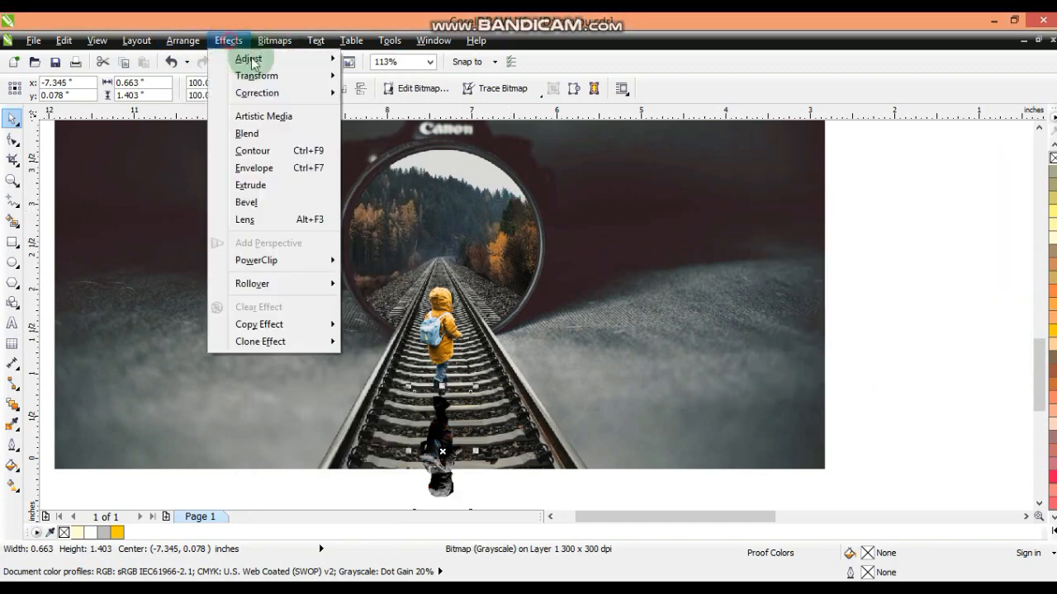
mouse_move(264, 58)
click(378, 172)
click(424, 288)
click(415, 341)
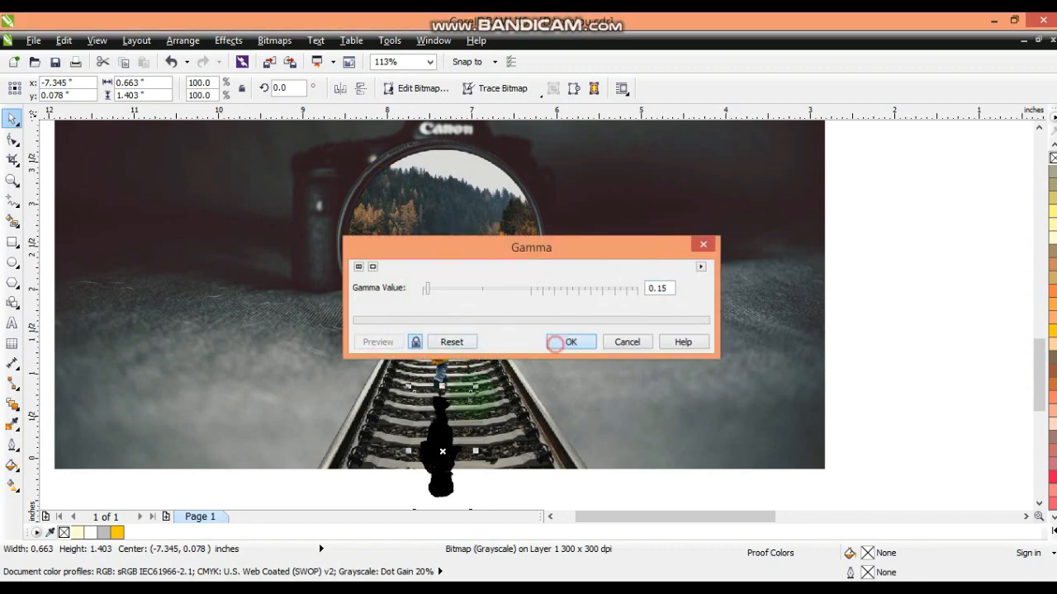
click(571, 340)
- Skew and enlarge the black silhouette into a slanted shadow about 1.23 by 1.84 in, starting at the child's feet
click(472, 459)
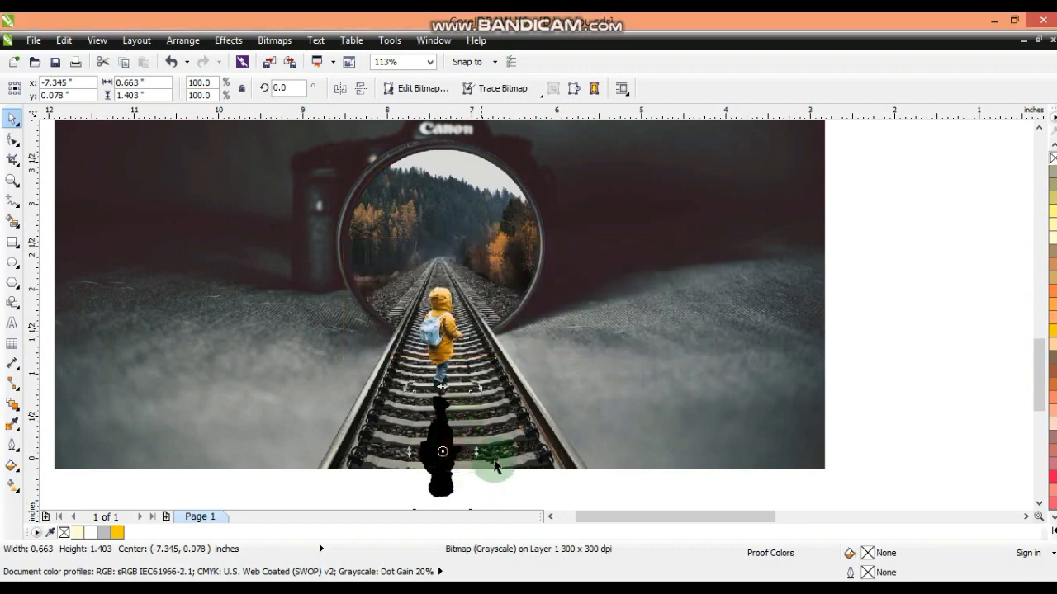
click(1039, 502)
drag(439, 473, 367, 497)
drag(419, 427, 427, 438)
- Apply a uniform transparency of about 54 to the shadow silhouette
click(13, 424)
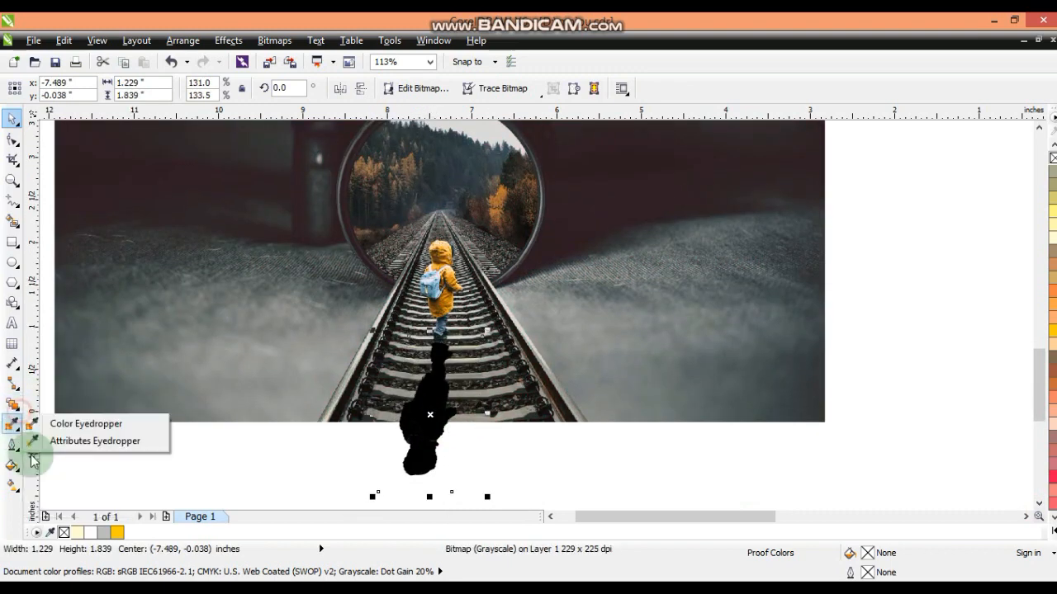
click(13, 405)
click(64, 504)
click(74, 88)
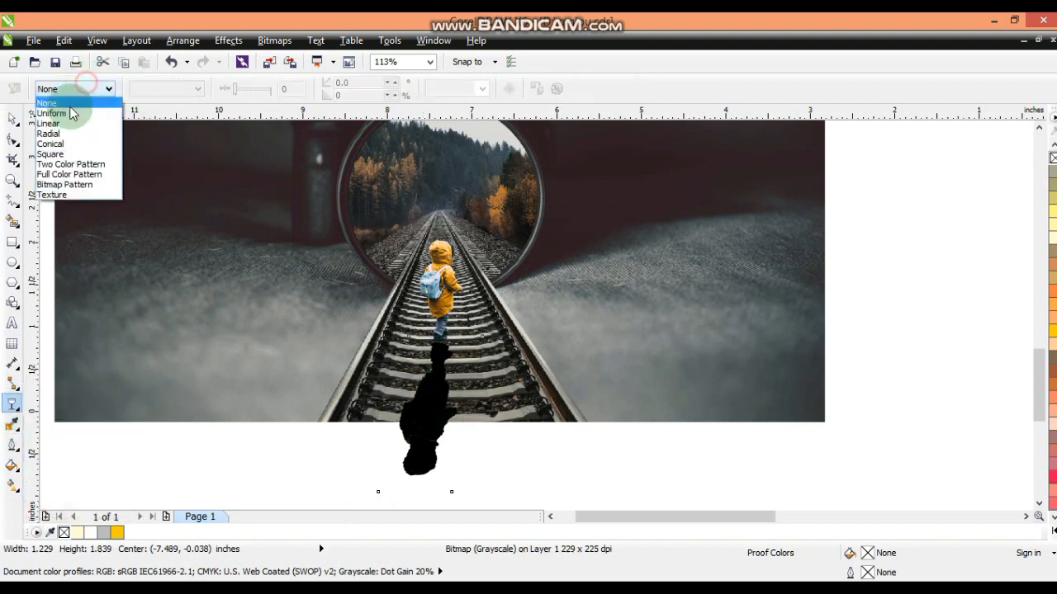
click(73, 100)
drag(252, 90, 259, 89)
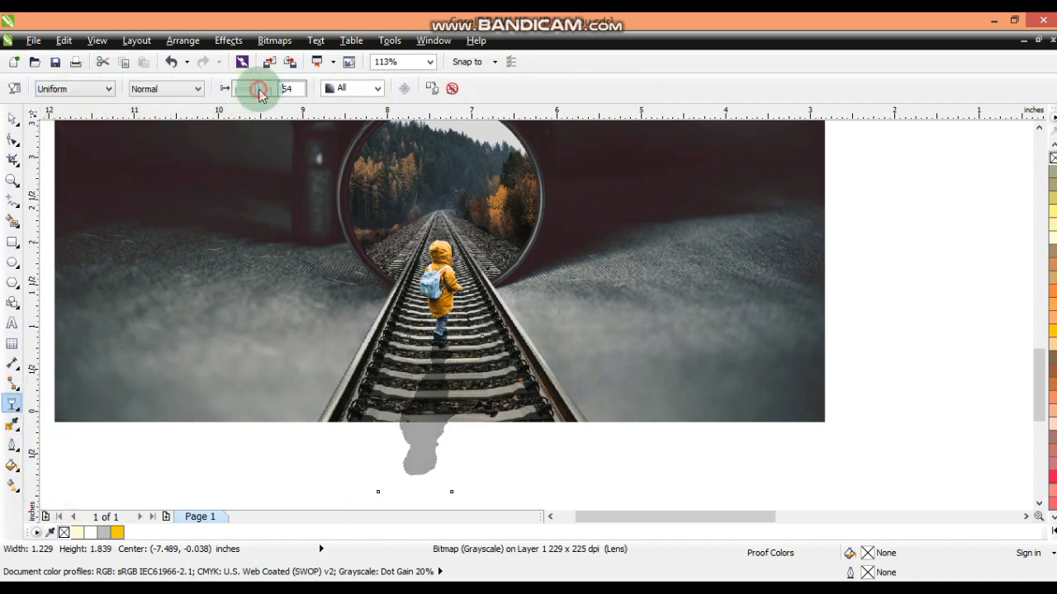
- Place the shadow inside the background picture's PowerClip frame so the part below the picture edge is cut off
click(12, 120)
key(alt+c)
key(w)
key(p)
click(526, 389)
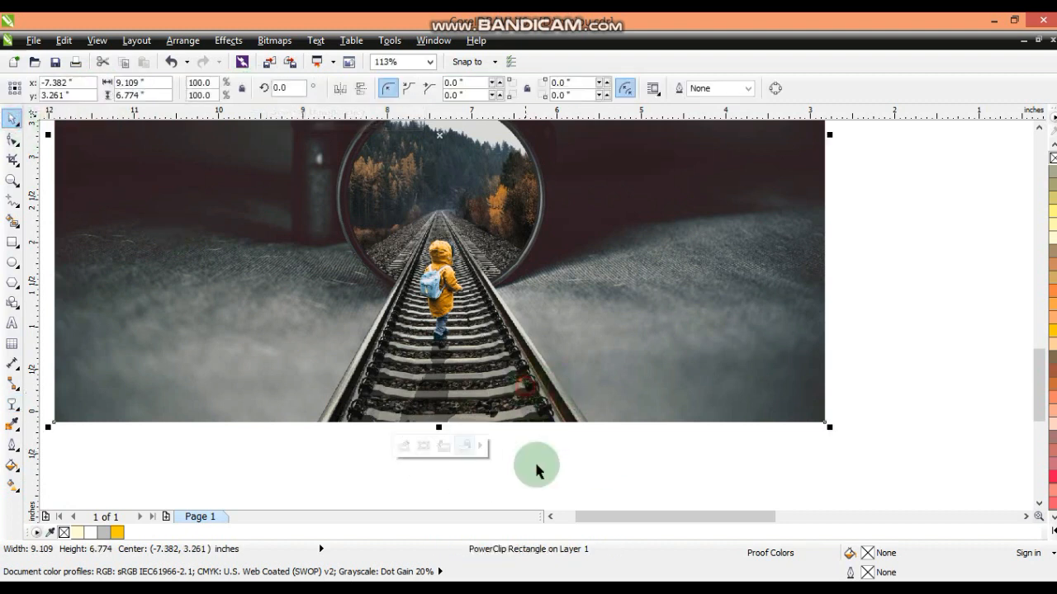
click(540, 488)
- Lower the top edge of the PowerClip frame with the Shape tool to trim the picture to about 5.12 in high
click(634, 373)
key(shift+F2)
click(868, 355)
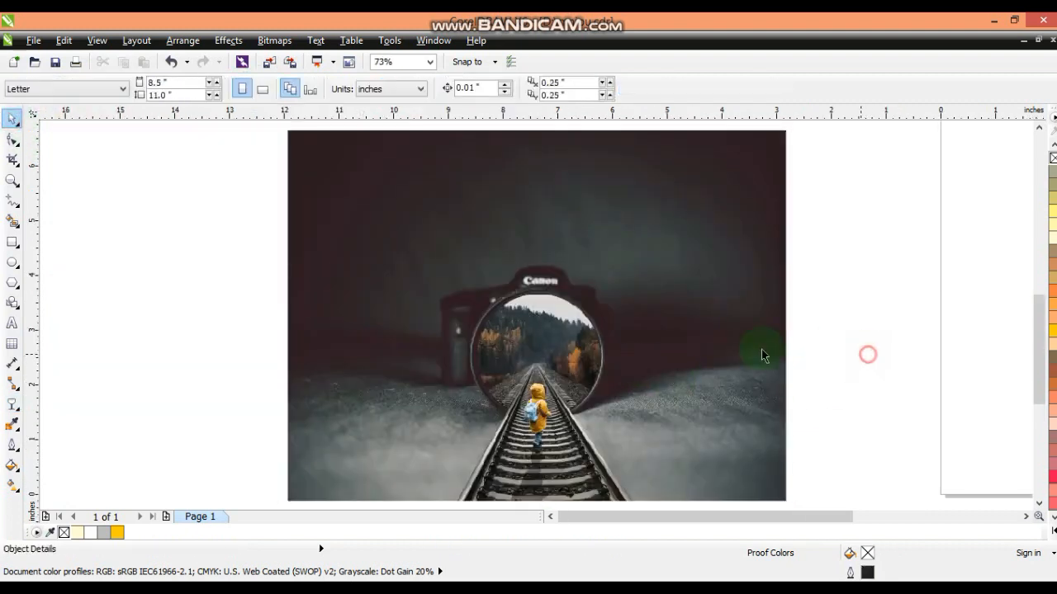
click(12, 180)
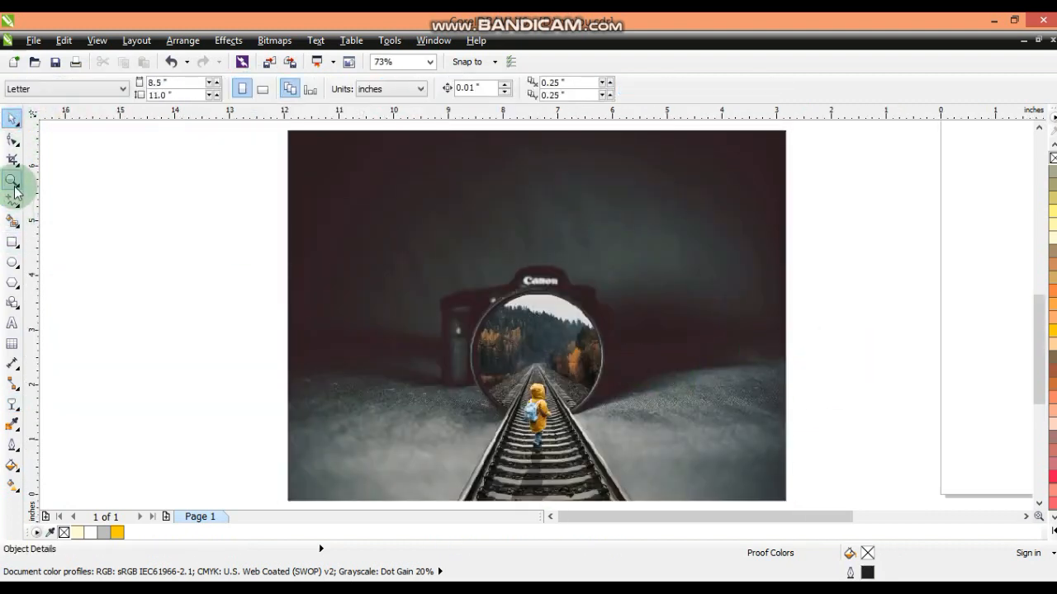
click(12, 119)
click(413, 201)
click(12, 140)
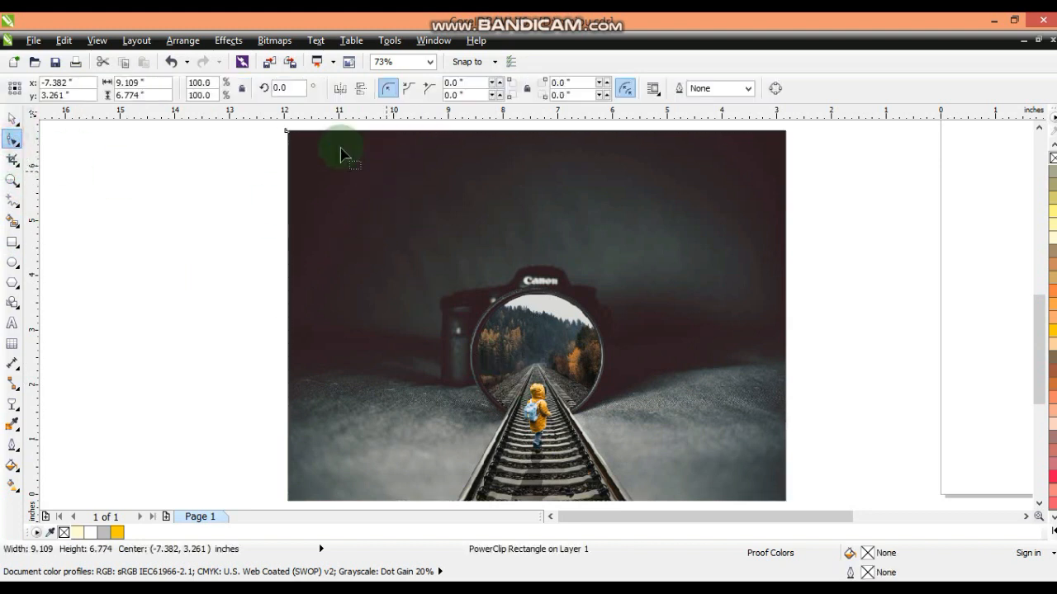
click(378, 157)
click(785, 149)
drag(786, 132, 786, 221)
click(12, 120)
- Duplicate the whole composition, including the child, and place the copy beside the original on its left
key(F4)
scroll(500, 278, down, 1)
click(320, 201)
click(551, 348)
drag(552, 347, 289, 328)
key(shift+F2)
- Convert the duplicated composition to a single RGB Color (24-bit) bitmap at 300 dpi
click(274, 40)
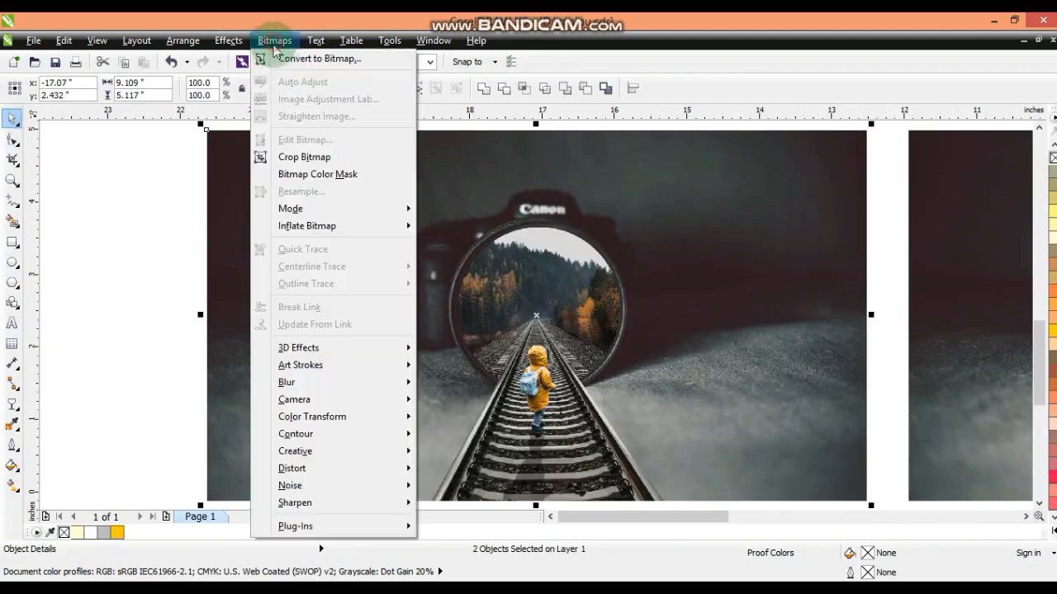
click(326, 61)
click(879, 221)
click(879, 278)
click(859, 360)
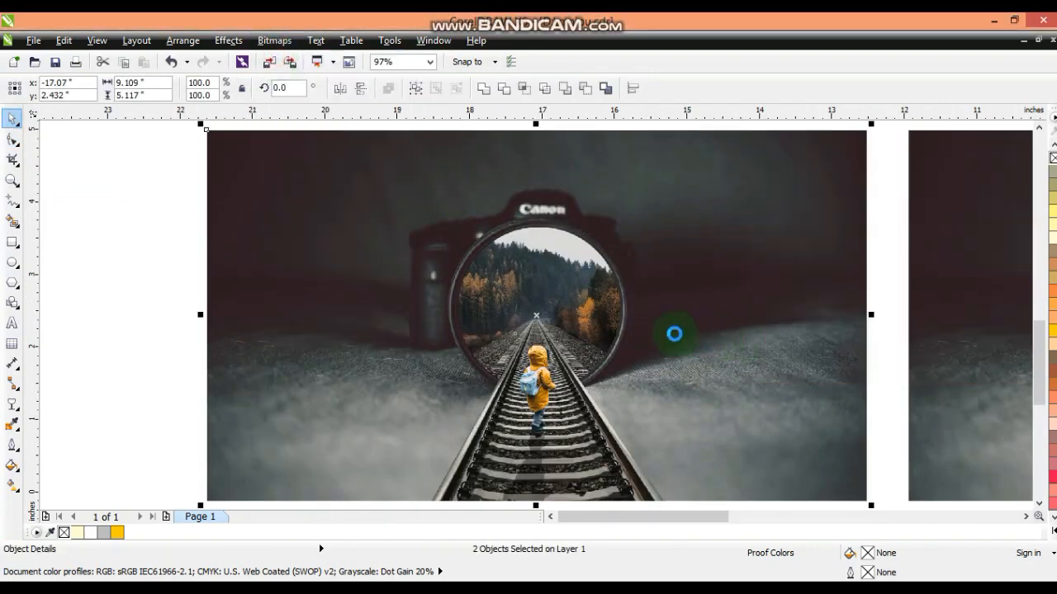
- Warm the flattened bitmap with Color Balance values of Cyan–Red 13, Magenta–Green -1 and Yellow–Blue -14
click(228, 40)
mouse_move(248, 59)
click(435, 139)
click(430, 151)
drag(661, 216, 894, 182)
click(835, 264)
click(830, 286)
click(638, 338)
drag(688, 196, 761, 193)
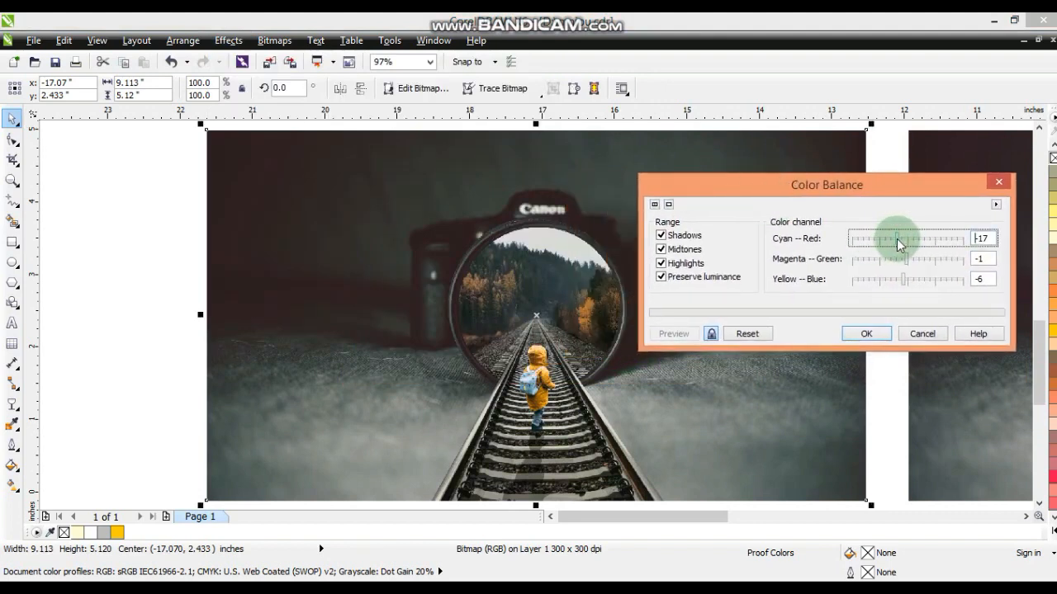
drag(897, 239, 895, 238)
drag(904, 279, 898, 283)
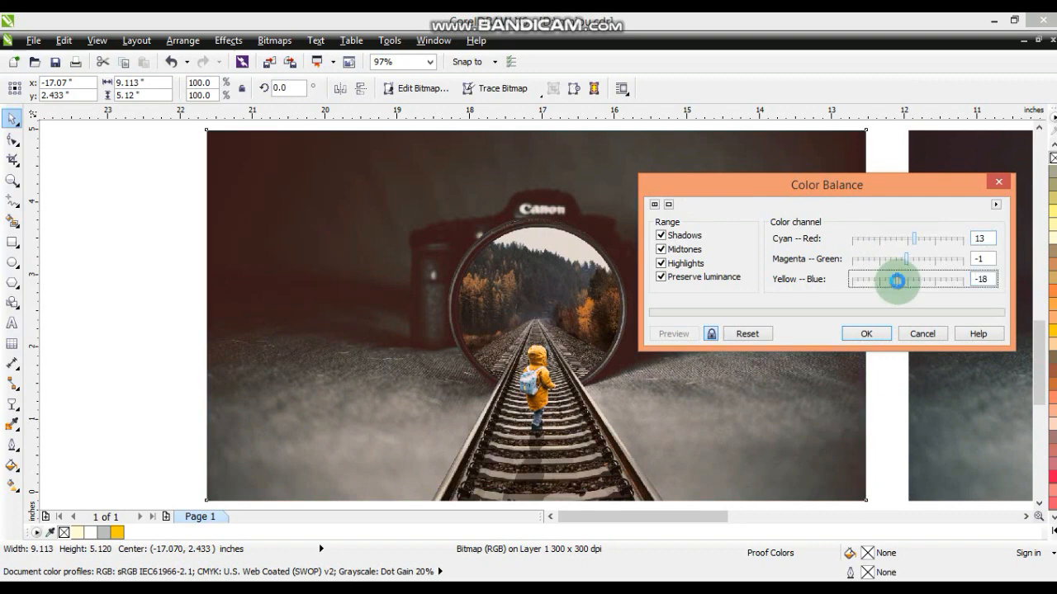
click(865, 334)
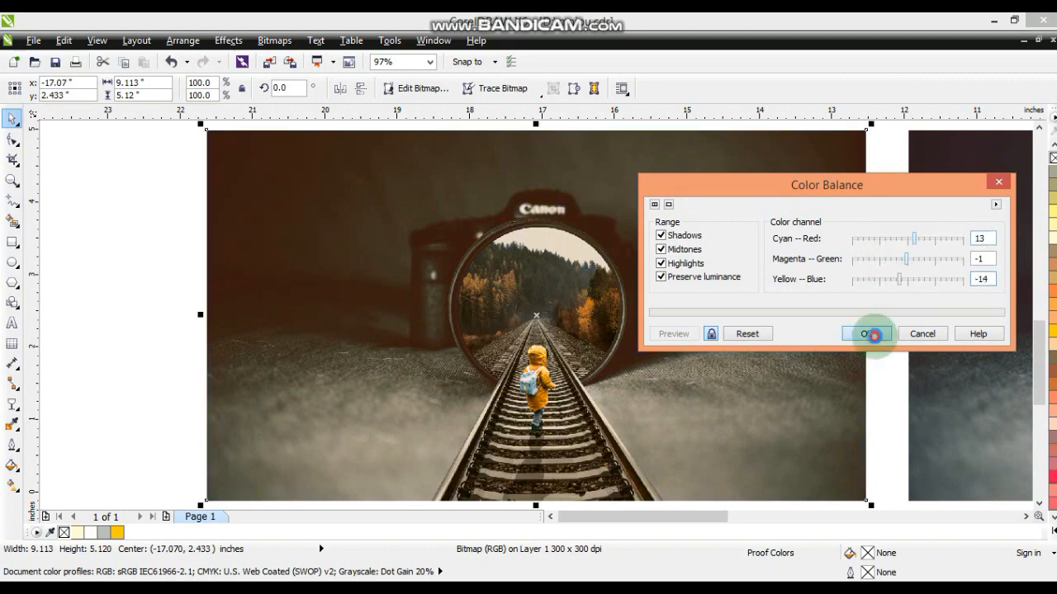
- Adjust the flattened bitmap to brightness 5 and contrast 24, leaving intensity at 0
click(228, 40)
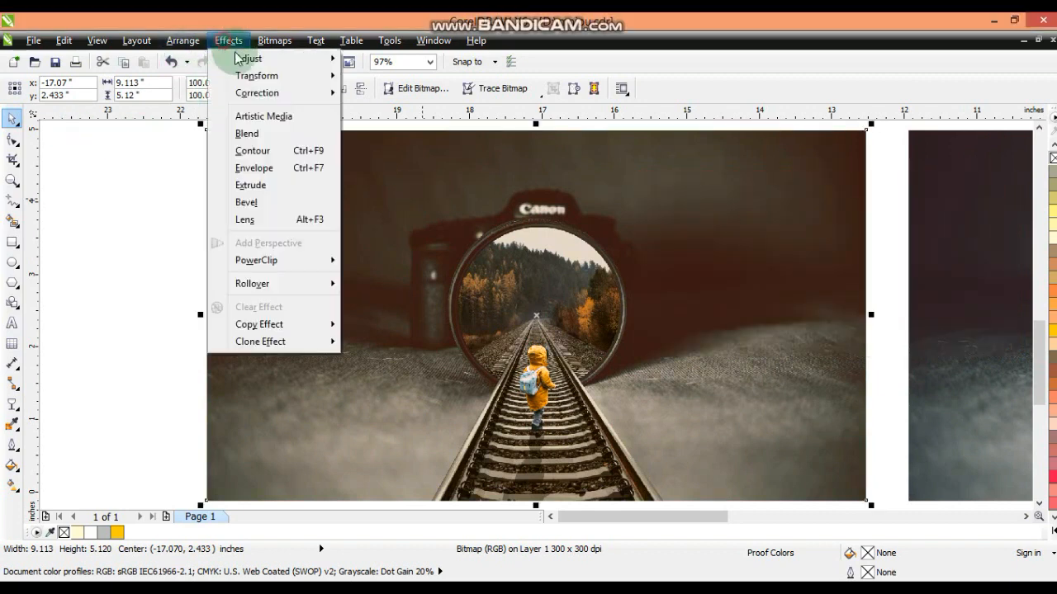
mouse_move(281, 58)
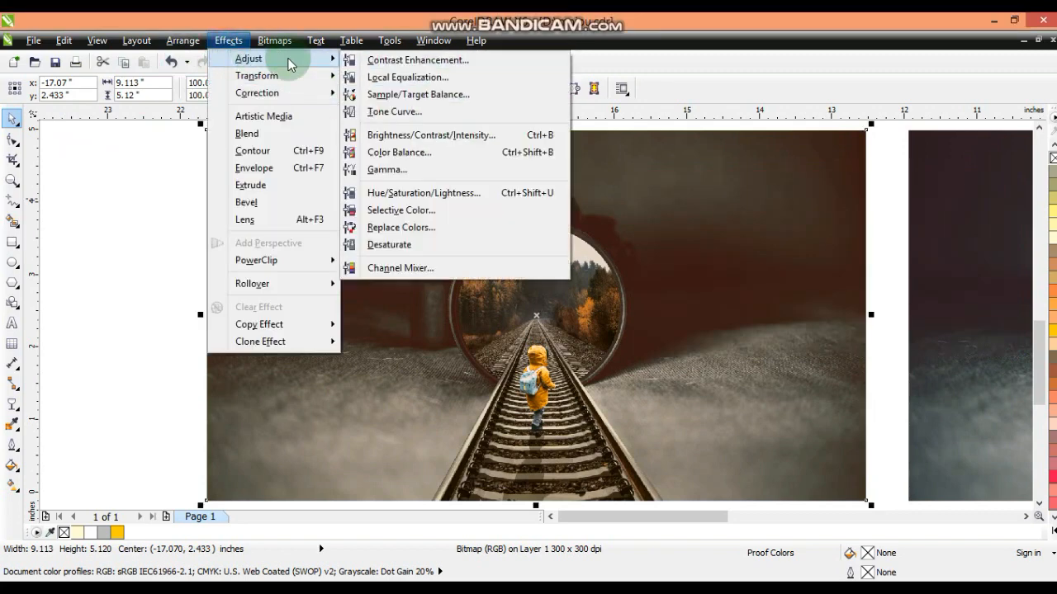
click(380, 136)
drag(617, 230, 816, 192)
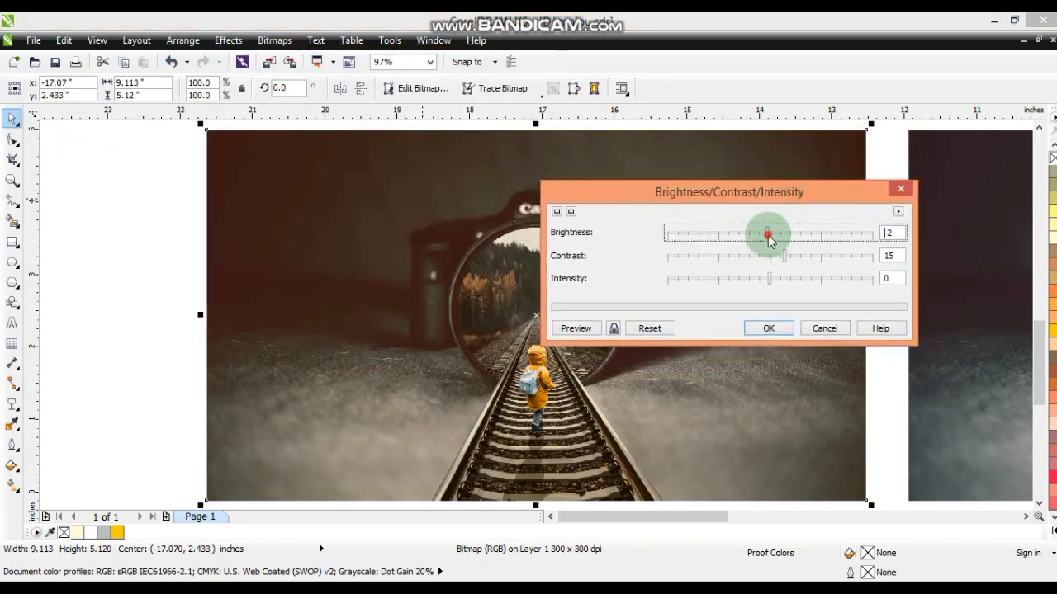
click(613, 328)
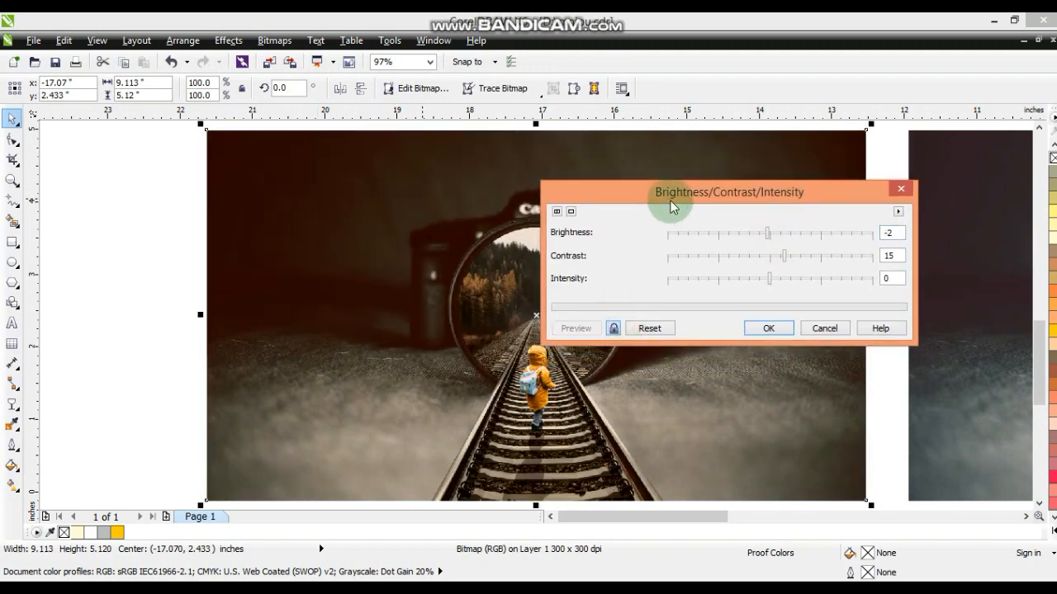
drag(670, 203, 722, 203)
click(851, 252)
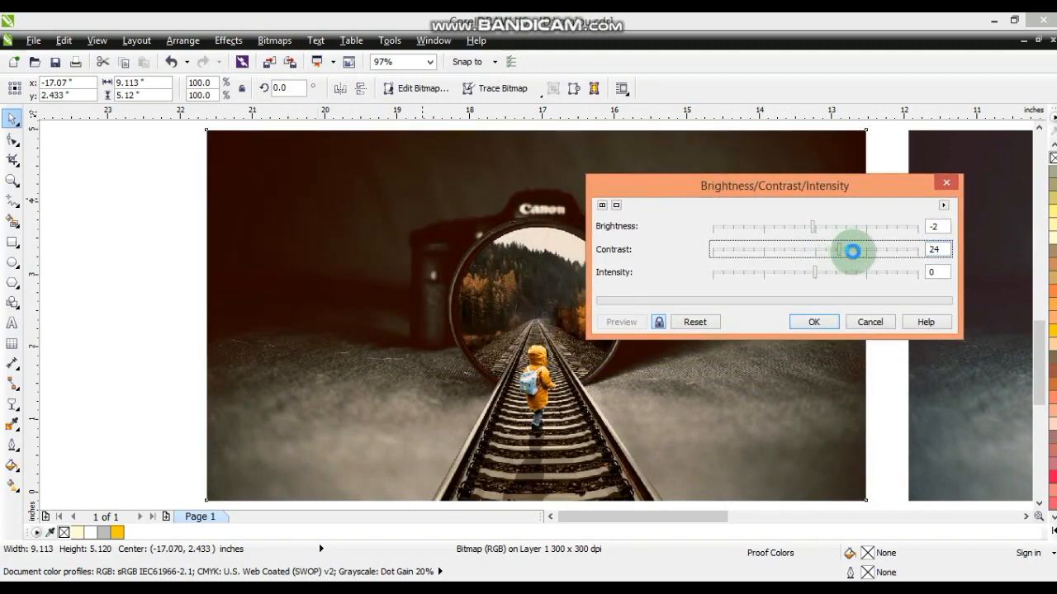
click(826, 232)
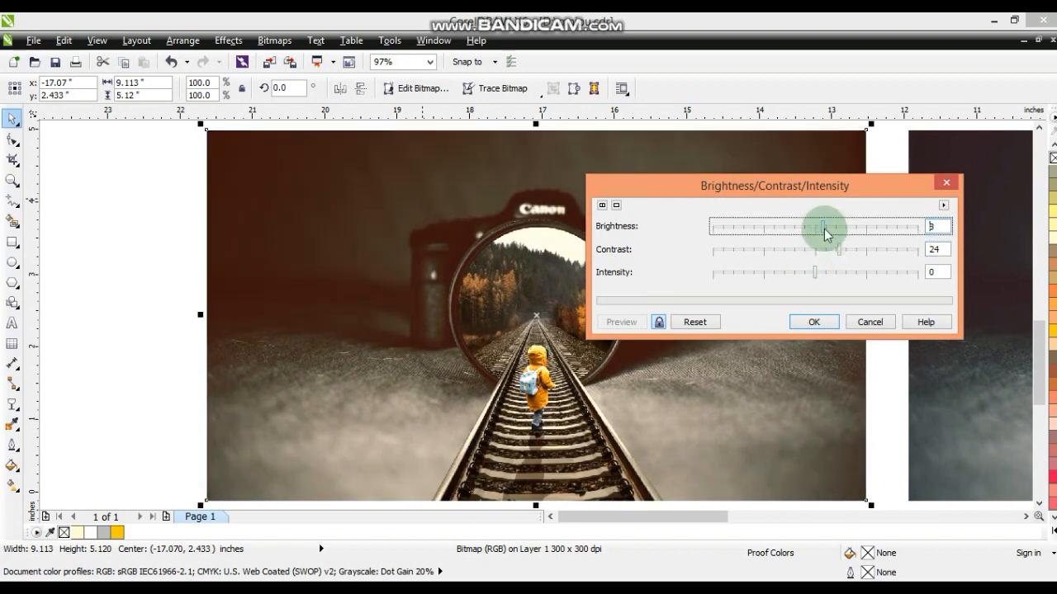
click(816, 230)
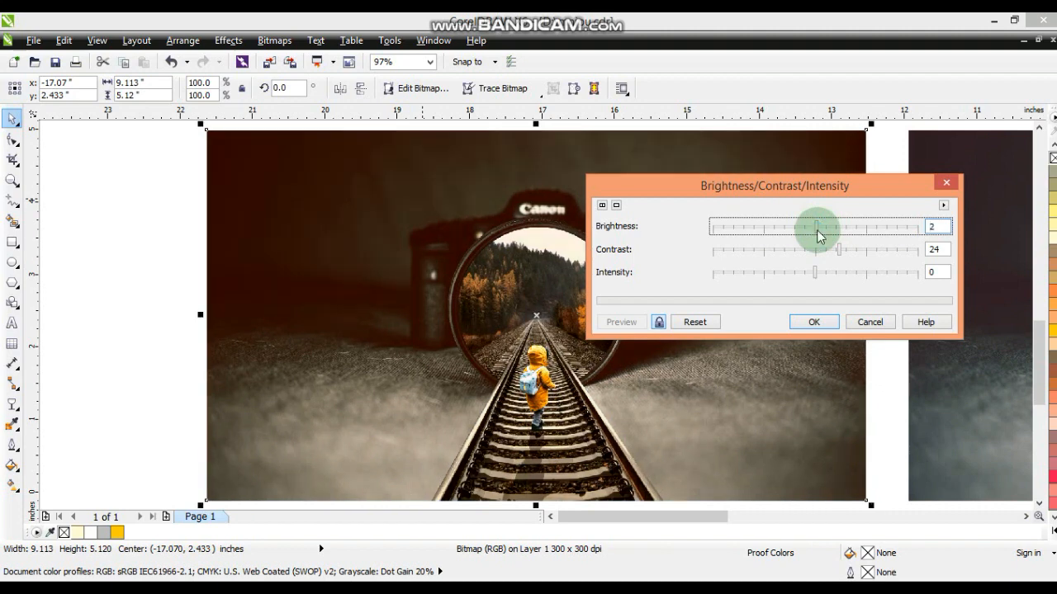
click(820, 229)
click(810, 322)
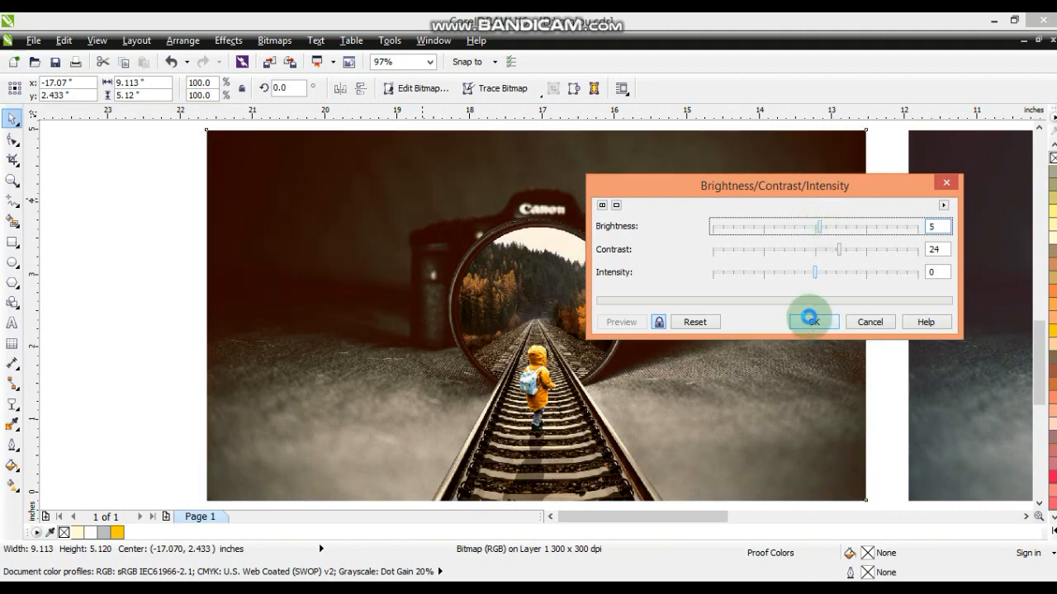
- Delete the ungraded original composition beside the color-graded bitmap and select the graded bitmap
click(881, 337)
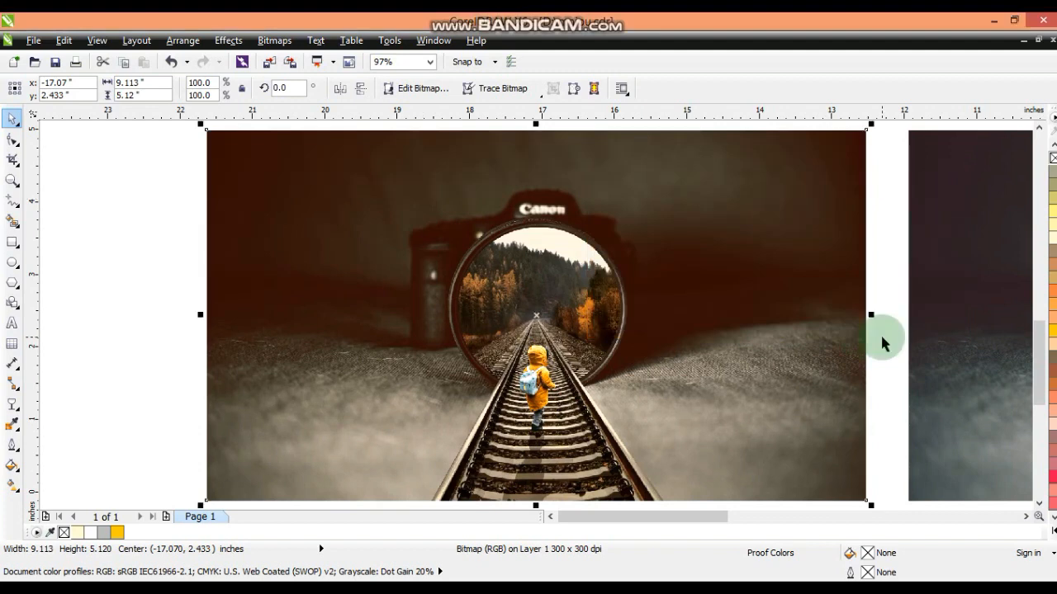
click(925, 354)
key(Delete)
click(830, 337)
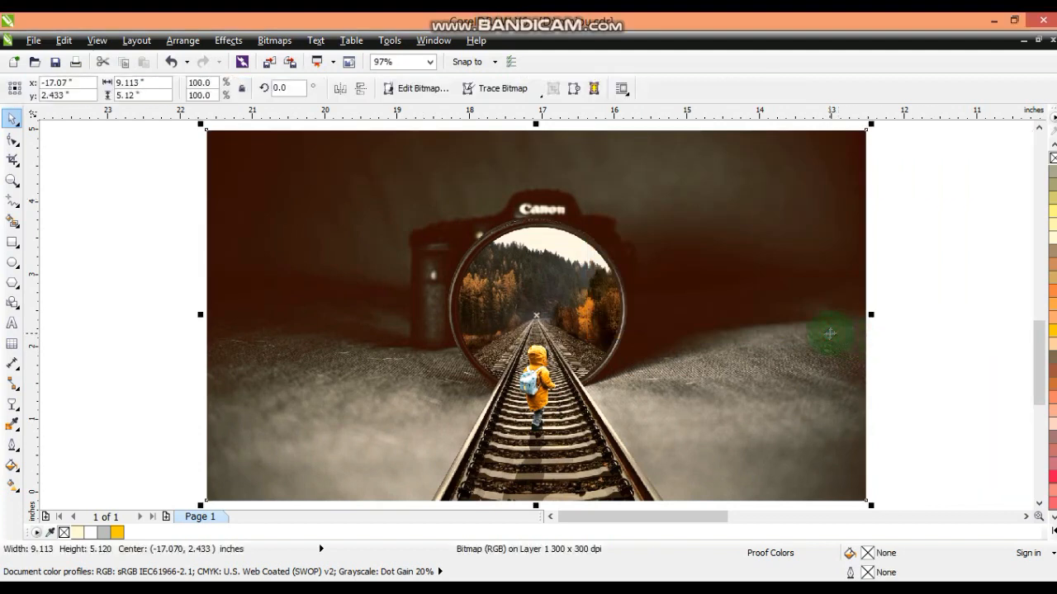